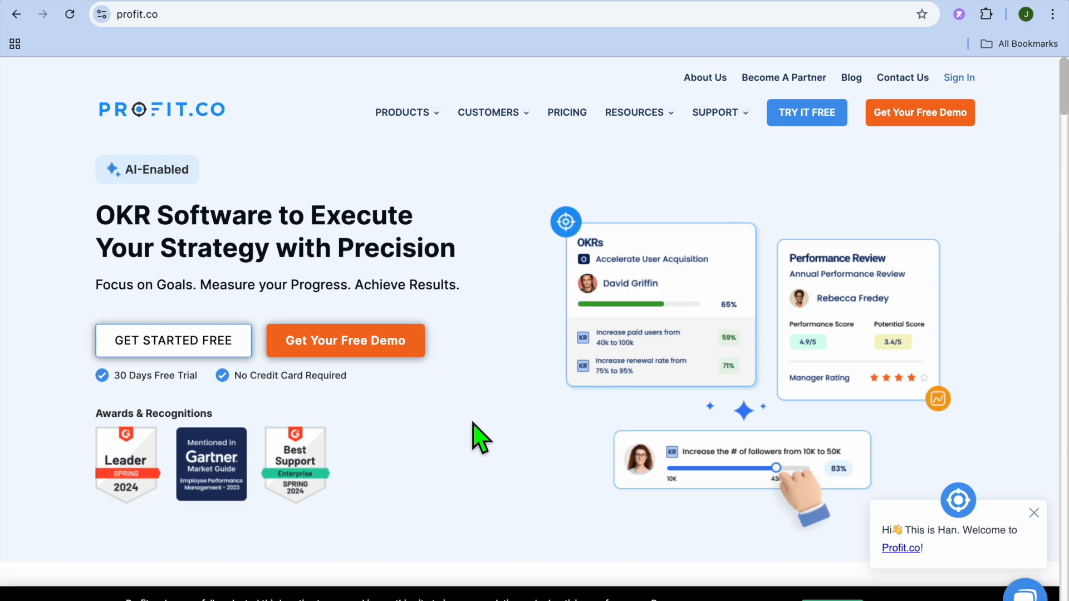
Scroll through the profit.co homepage to review the product's features and sections
scroll(478, 438, down, 3)
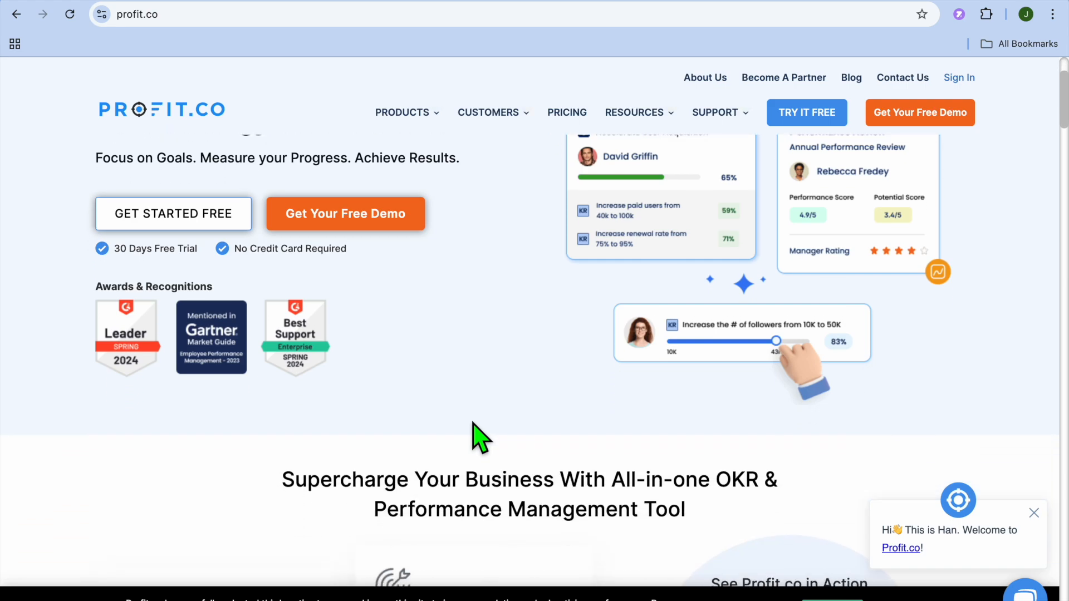
scroll(478, 438, down, 1)
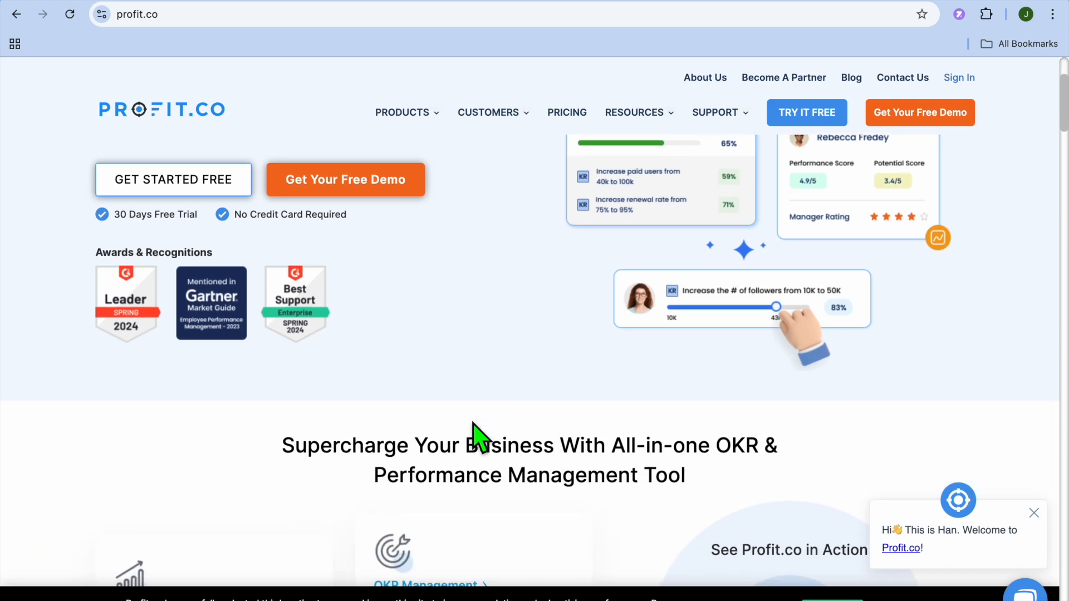
scroll(478, 438, down, 3)
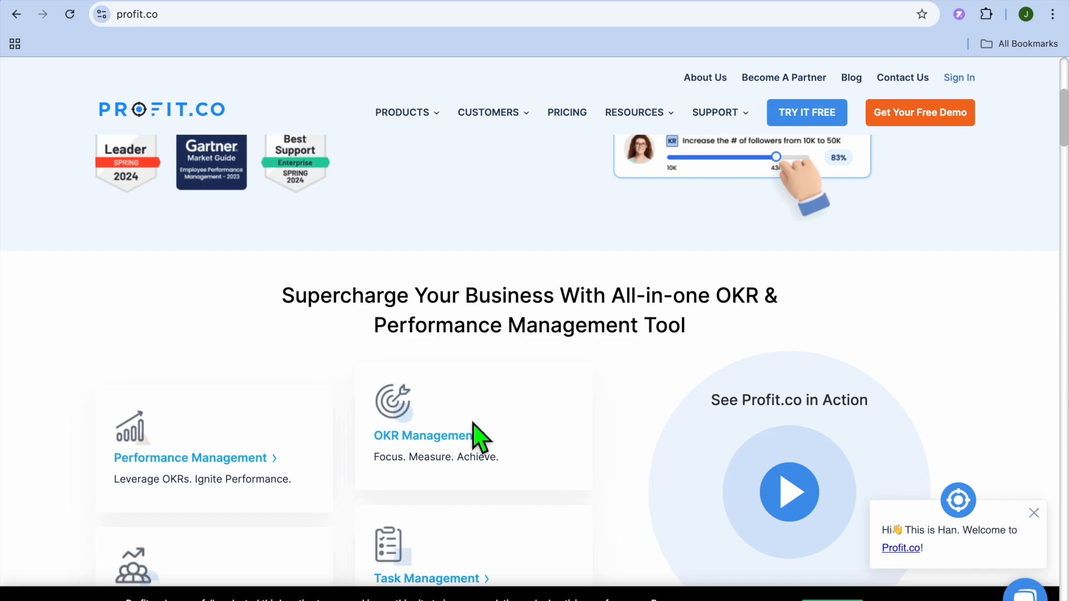
scroll(475, 437, down, 8)
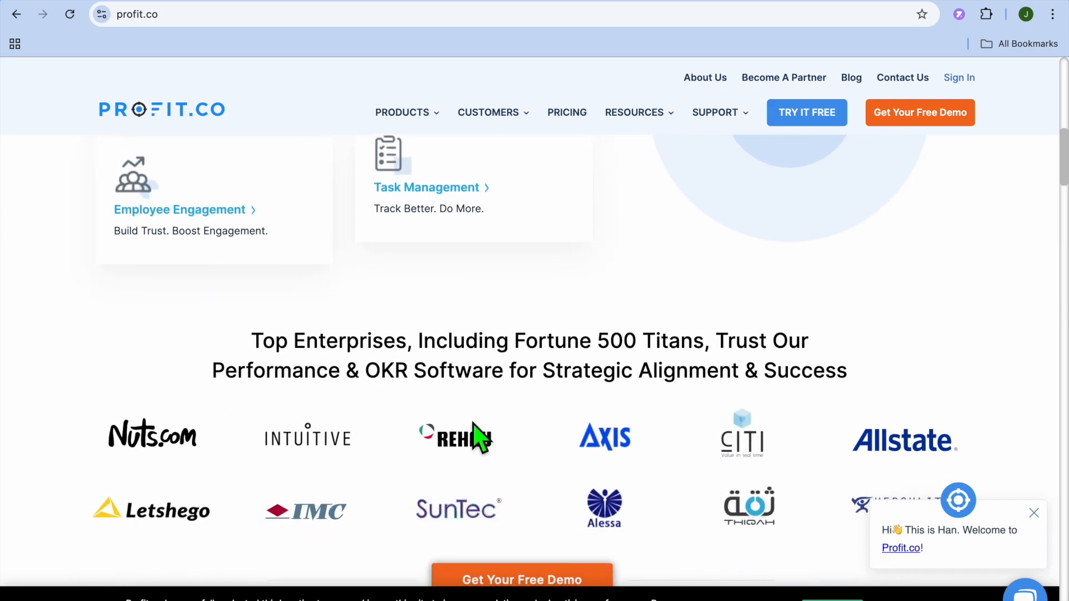
scroll(478, 438, up, 6)
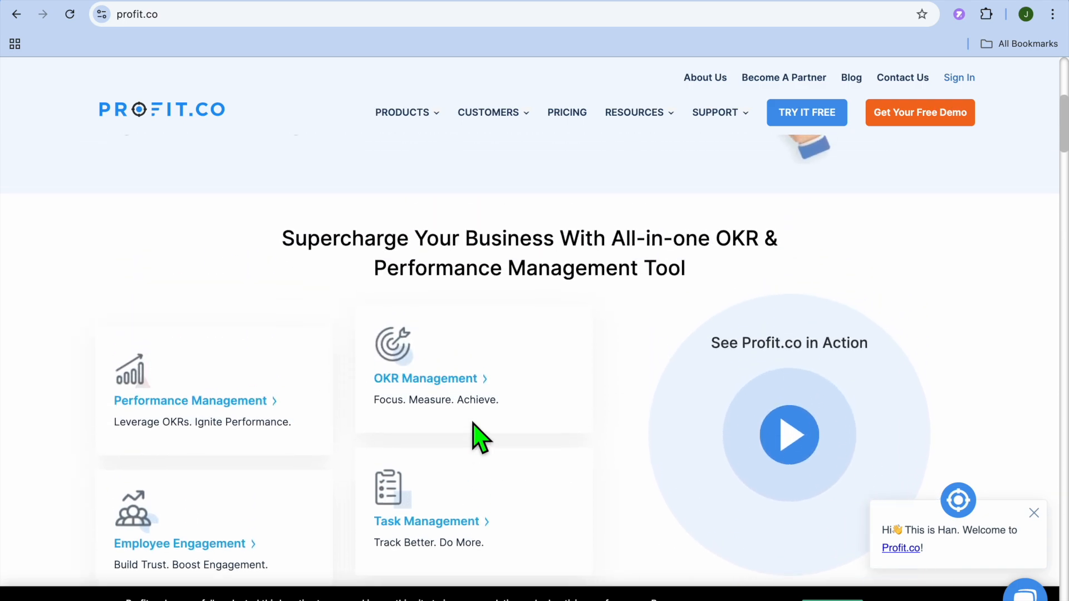
scroll(474, 437, up, 5)
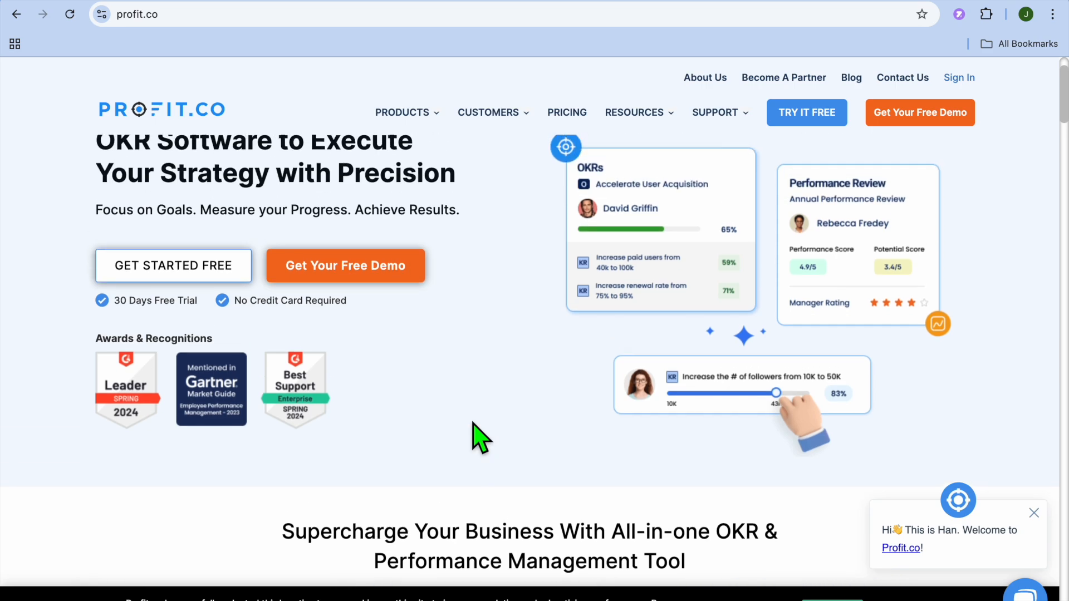
scroll(473, 424, up, 1)
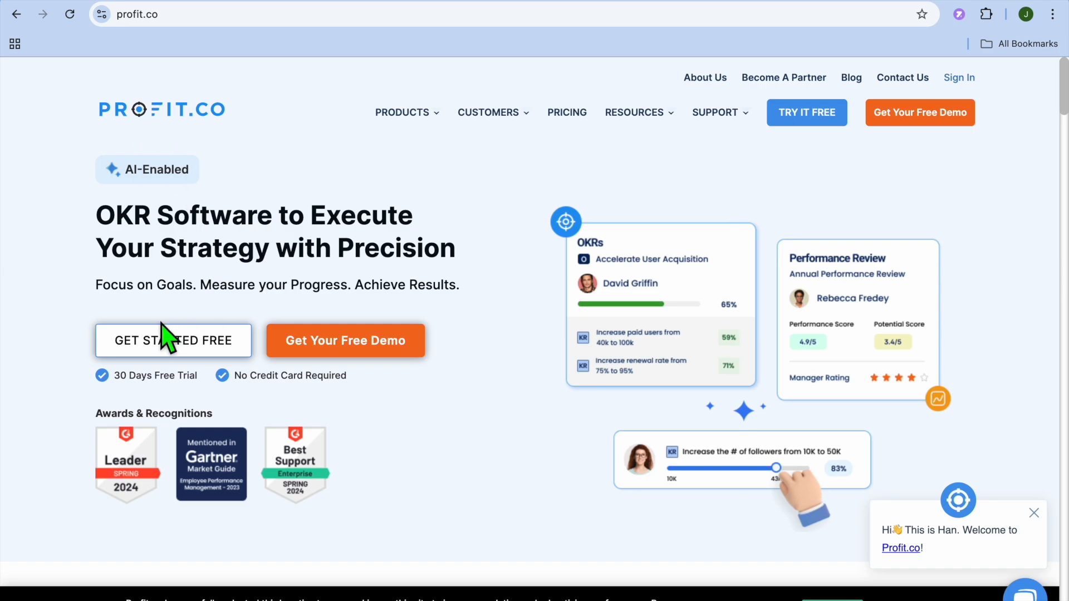
Start the free sign-up from the homepage and dismiss the welcome video dialog in the app
click(195, 344)
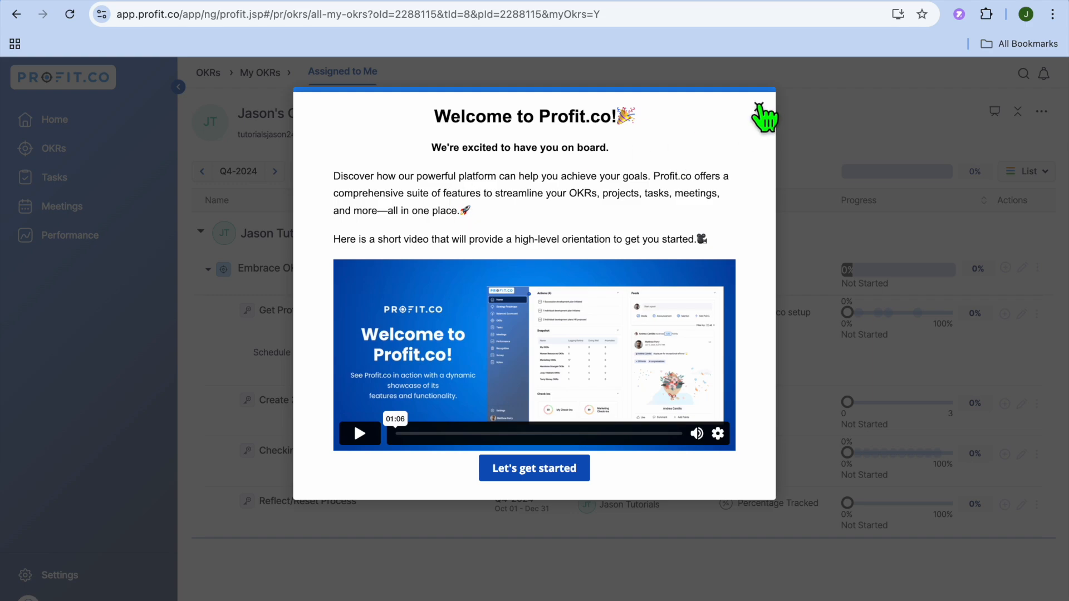
click(761, 107)
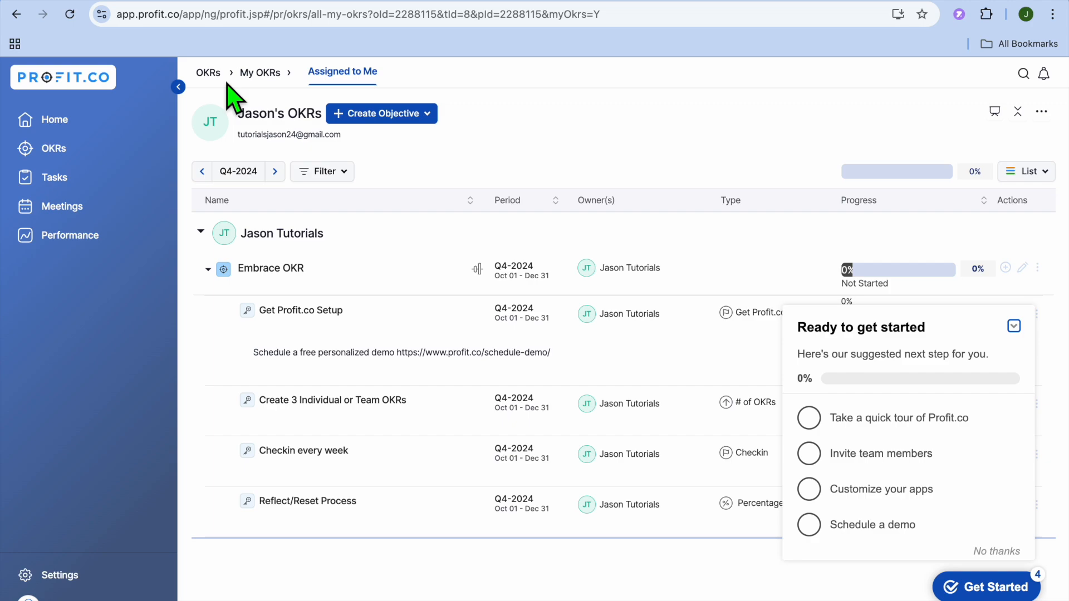
Start a new objective at the individual level and name it 'increase sales by 10%'
click(398, 117)
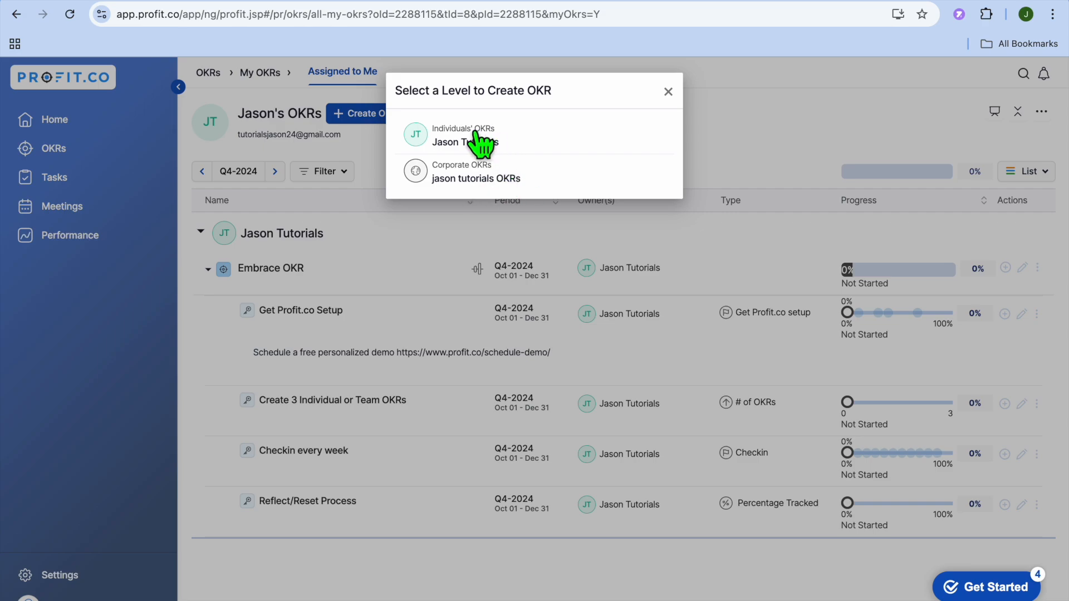
click(493, 136)
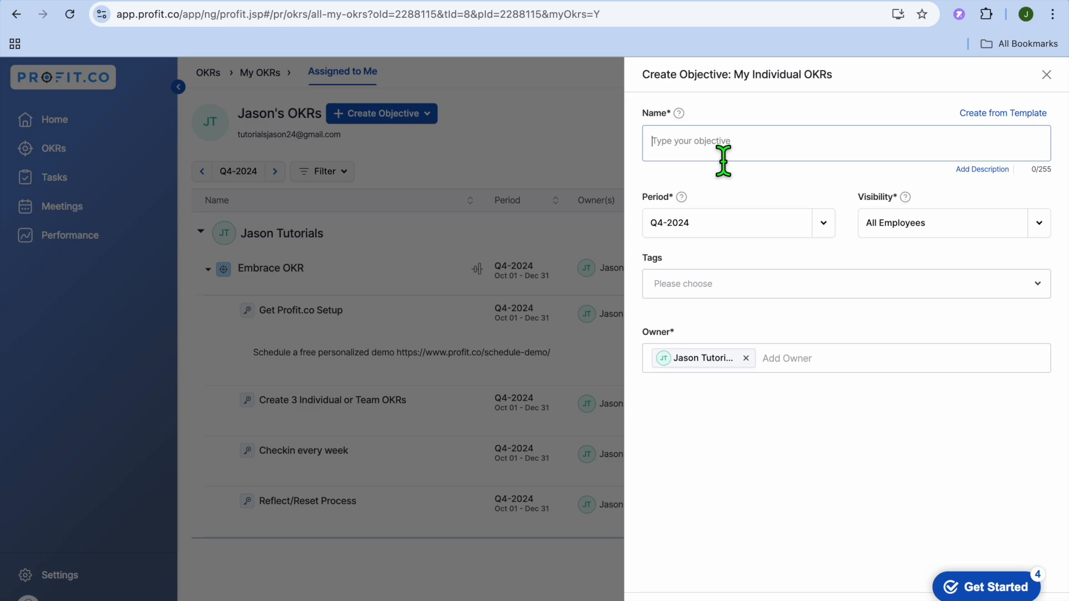
text(increase sales by 10%)
Browse the period, visibility and tags options of the objective, then save it
click(826, 222)
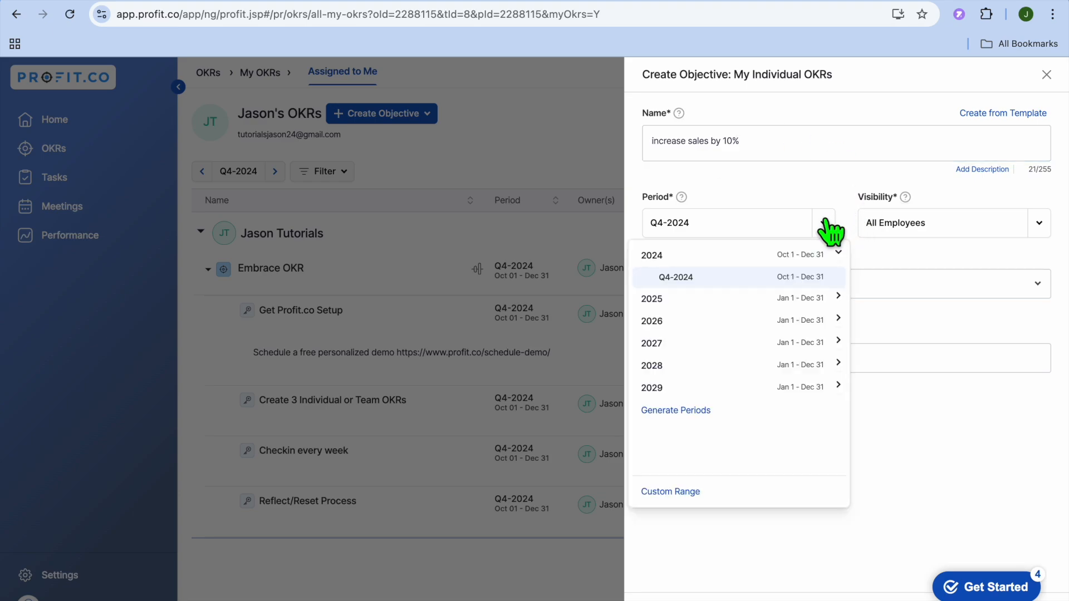
click(830, 228)
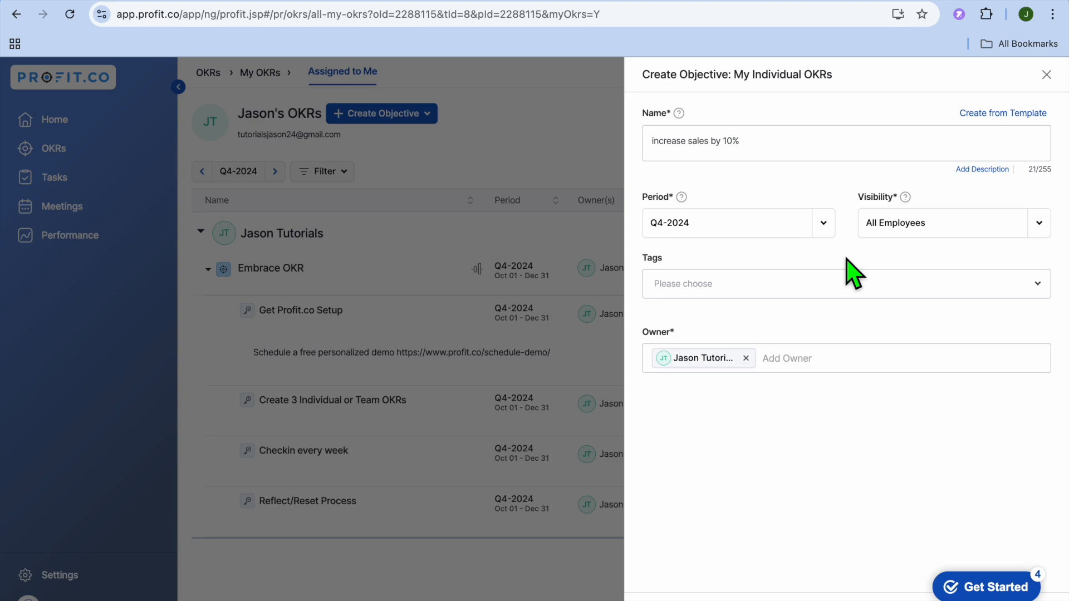
click(1039, 225)
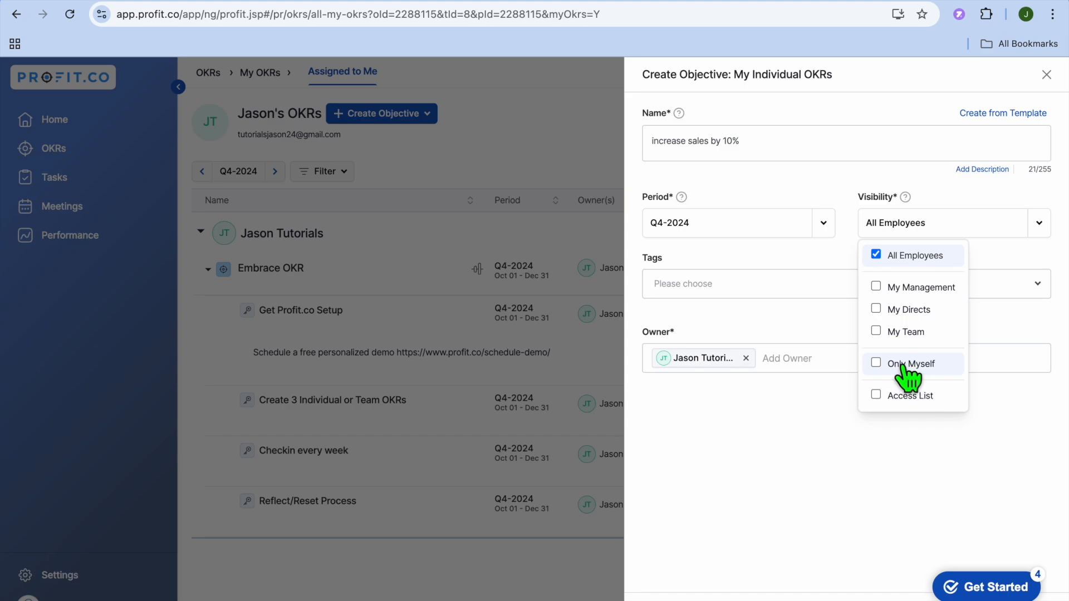
click(813, 438)
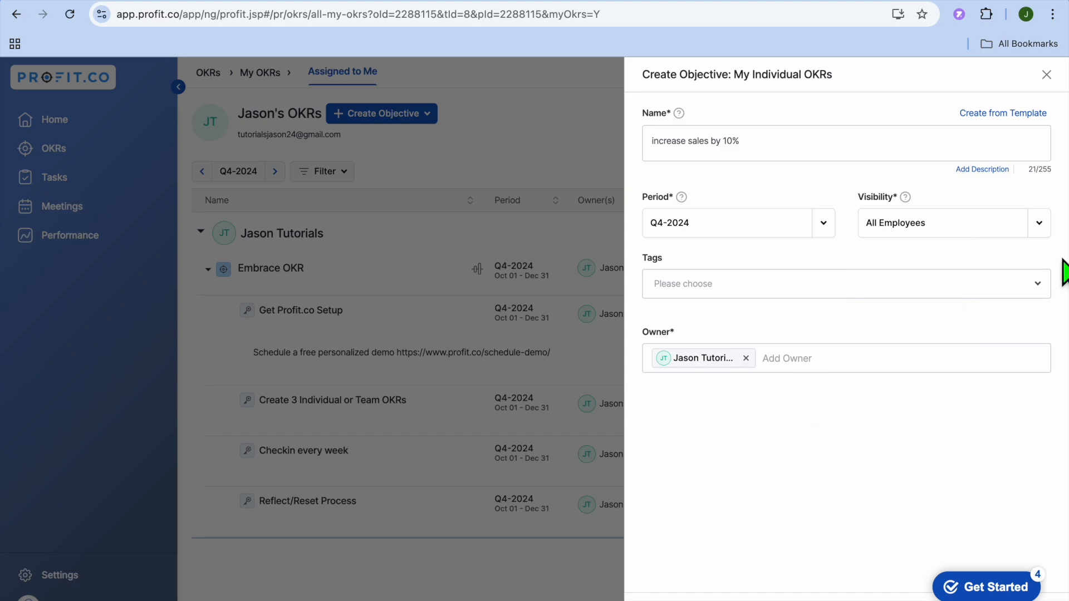
click(1040, 292)
click(942, 456)
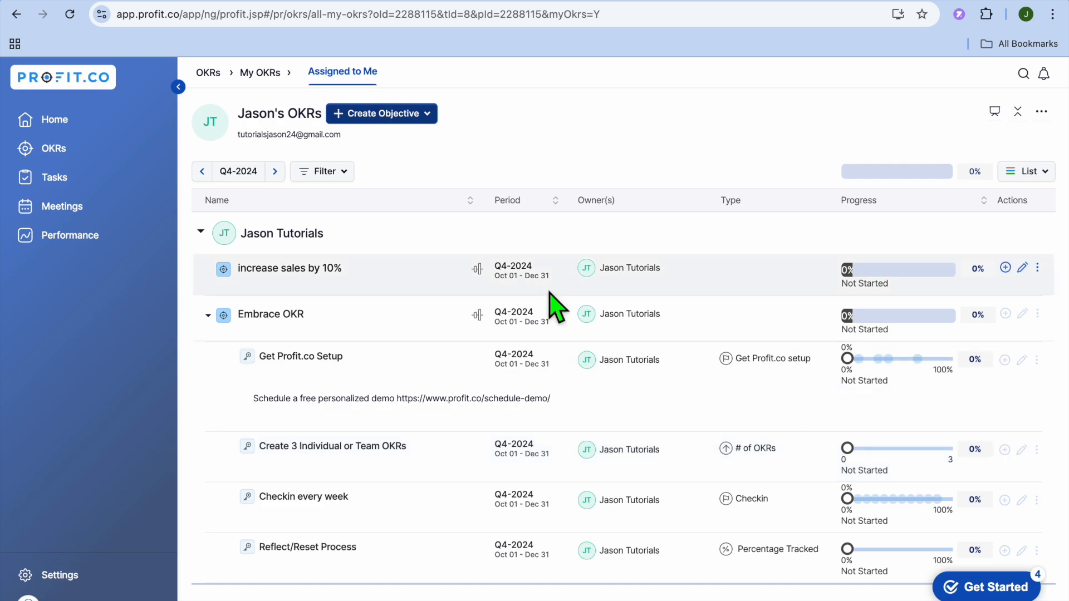
Expand the new objective's details and open the note editor without writing a note
click(301, 270)
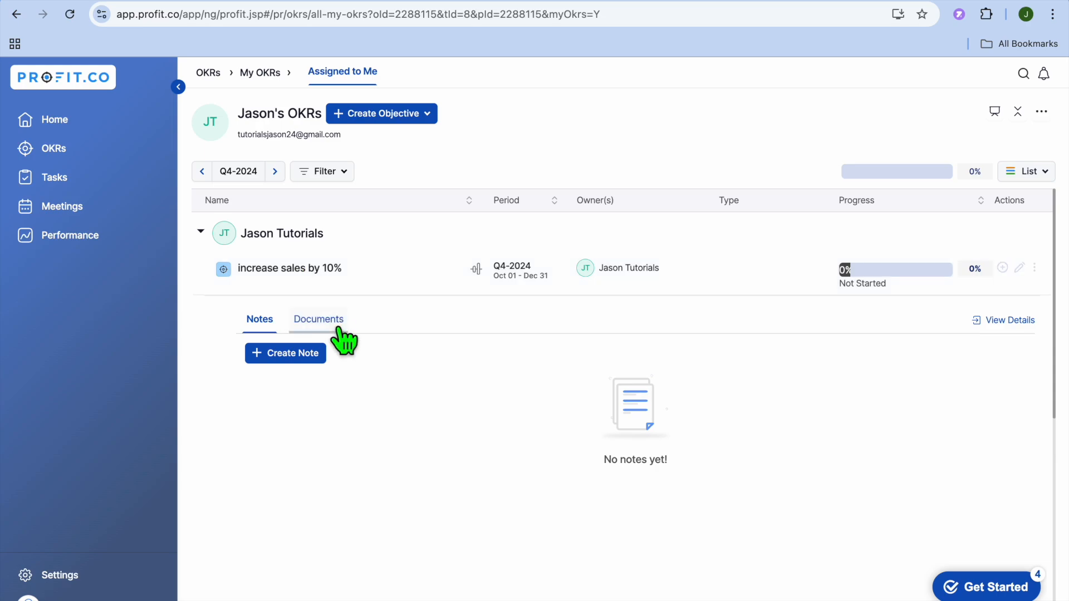
click(297, 355)
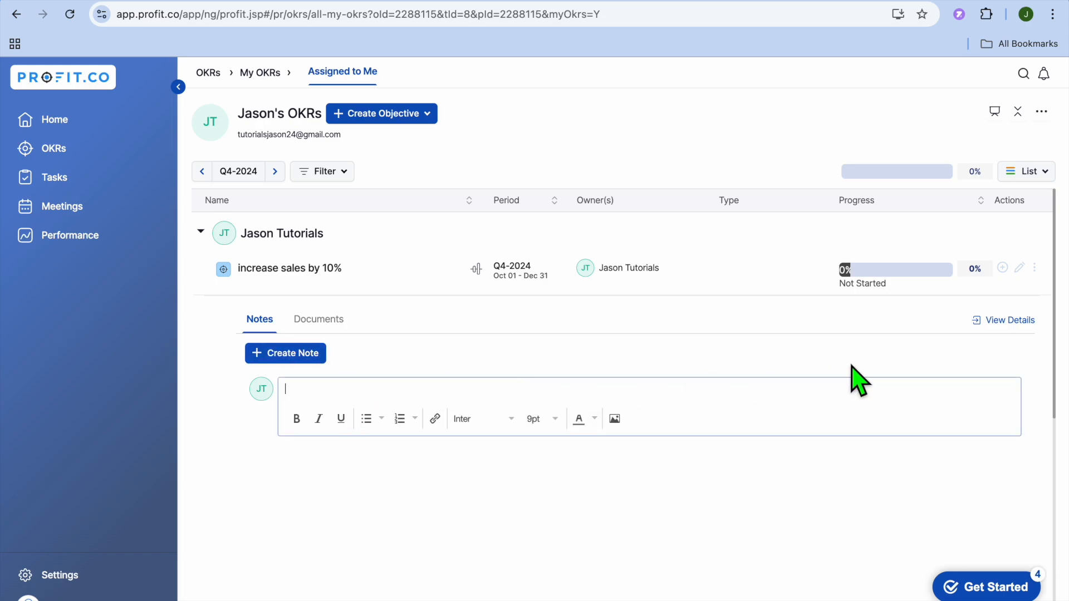
click(875, 344)
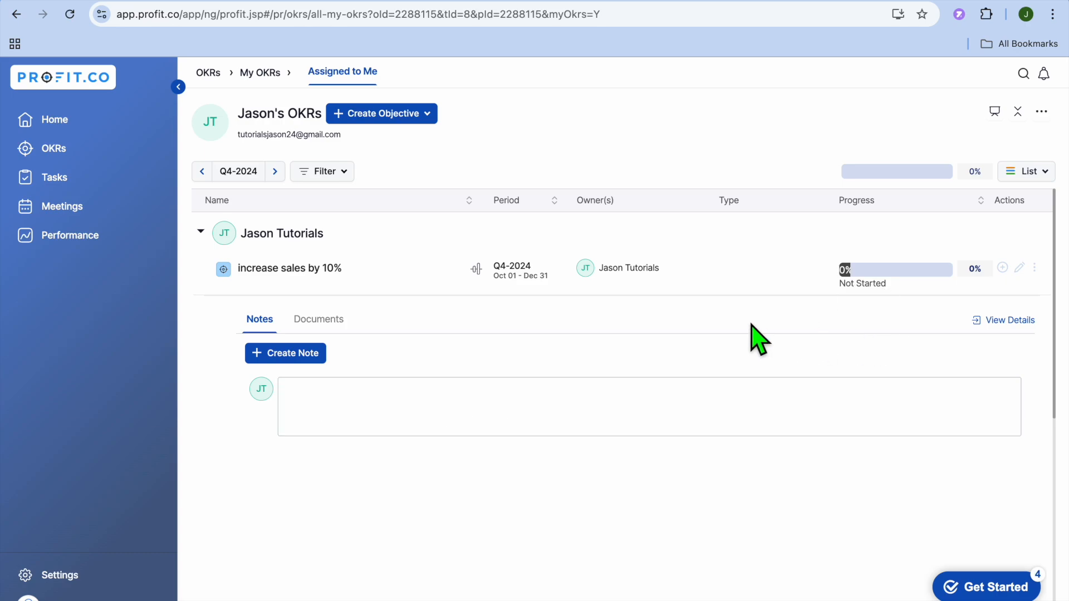
Open the objective level chooser, close it, and switch to the All OKRs view
click(431, 119)
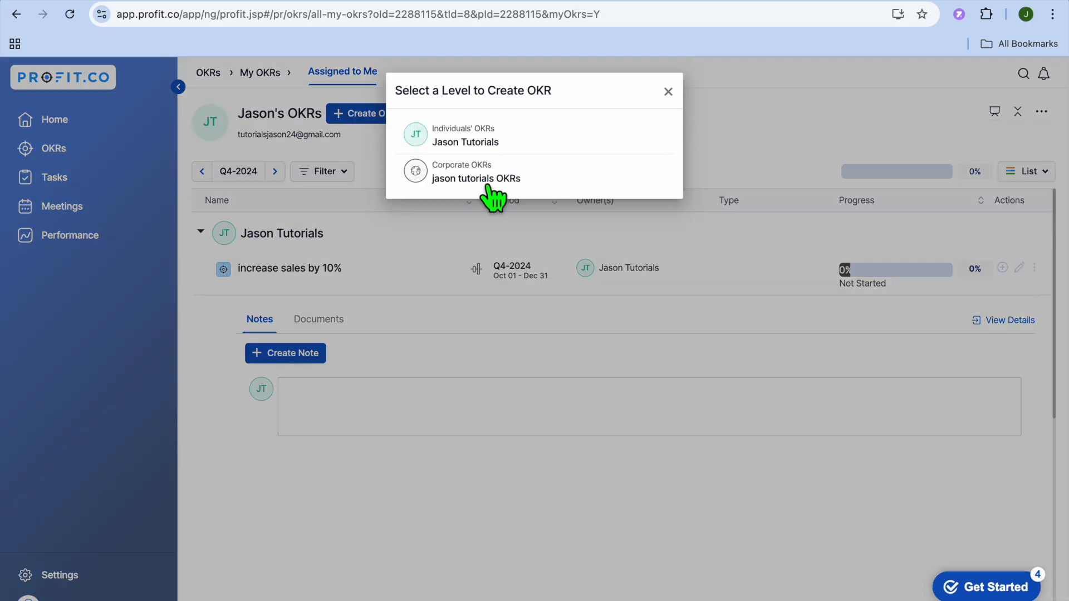
click(667, 92)
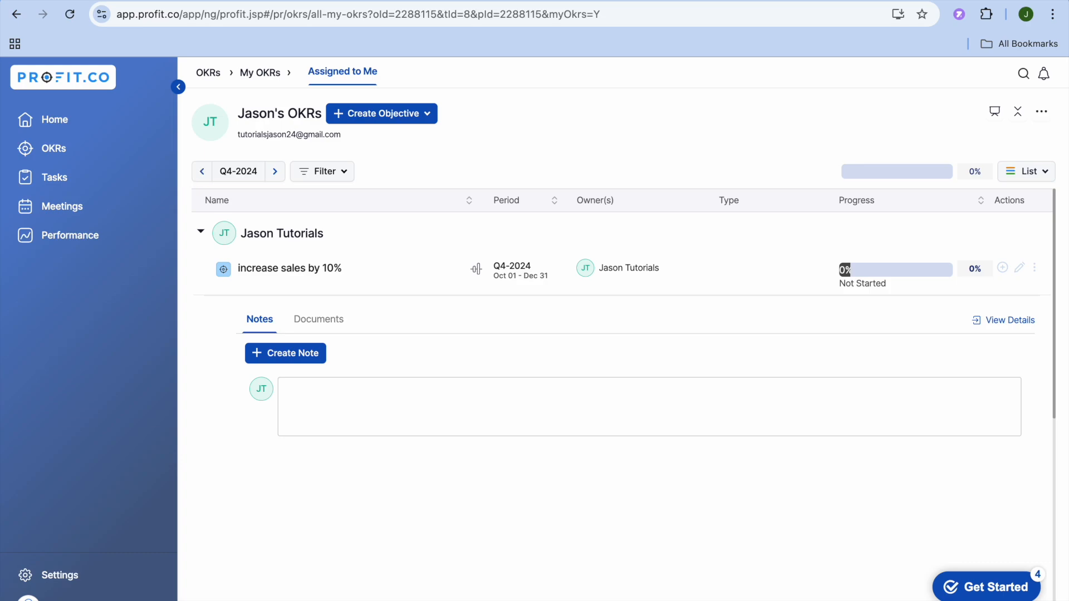
click(108, 149)
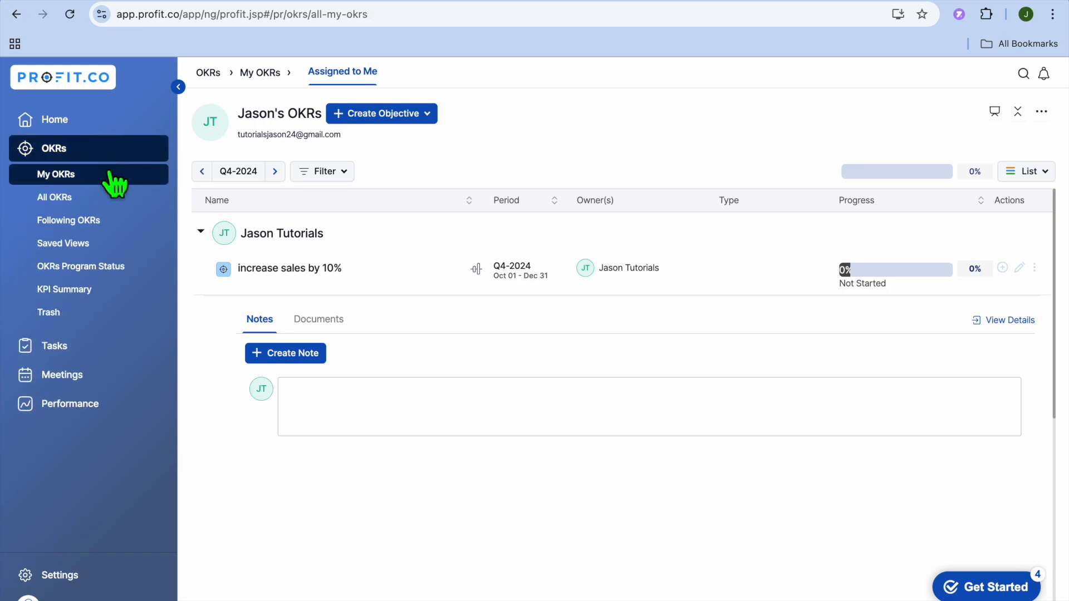
click(107, 202)
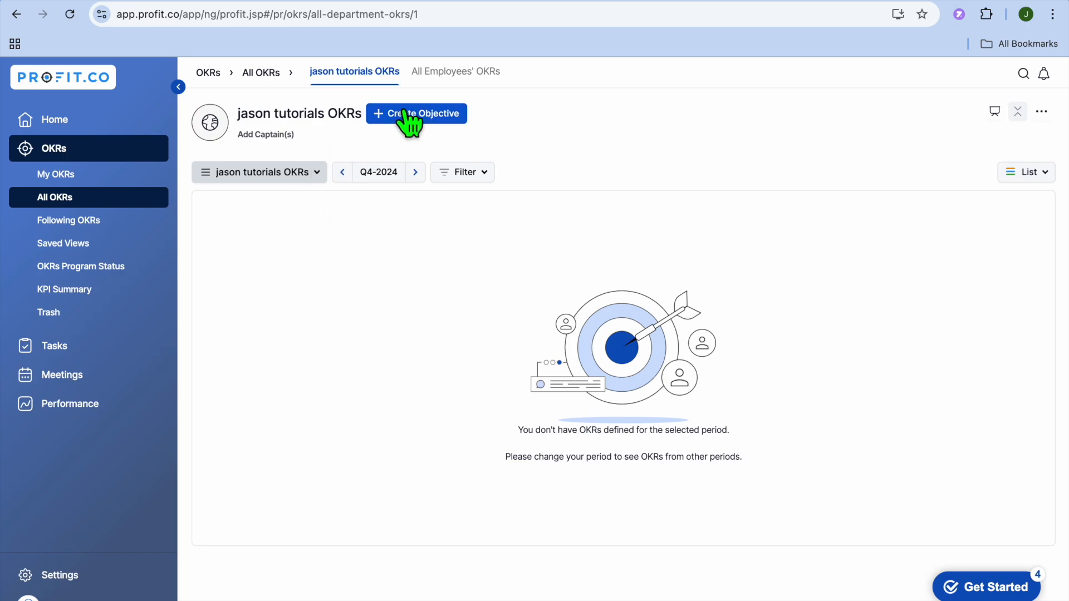
Go to Tasks and start a new task named 'test' in My Tasks
click(72, 348)
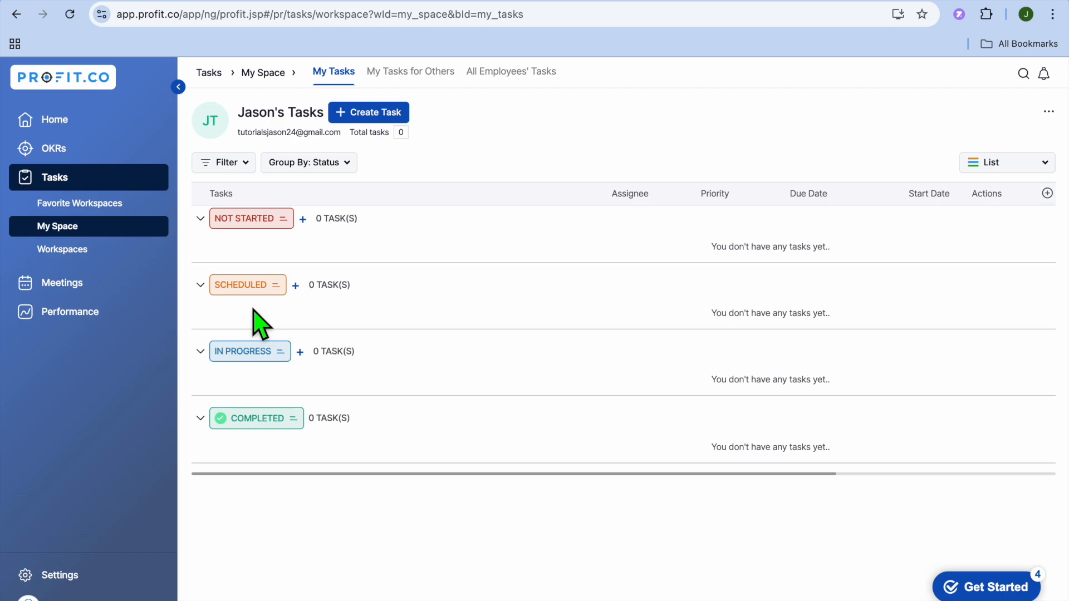
click(376, 115)
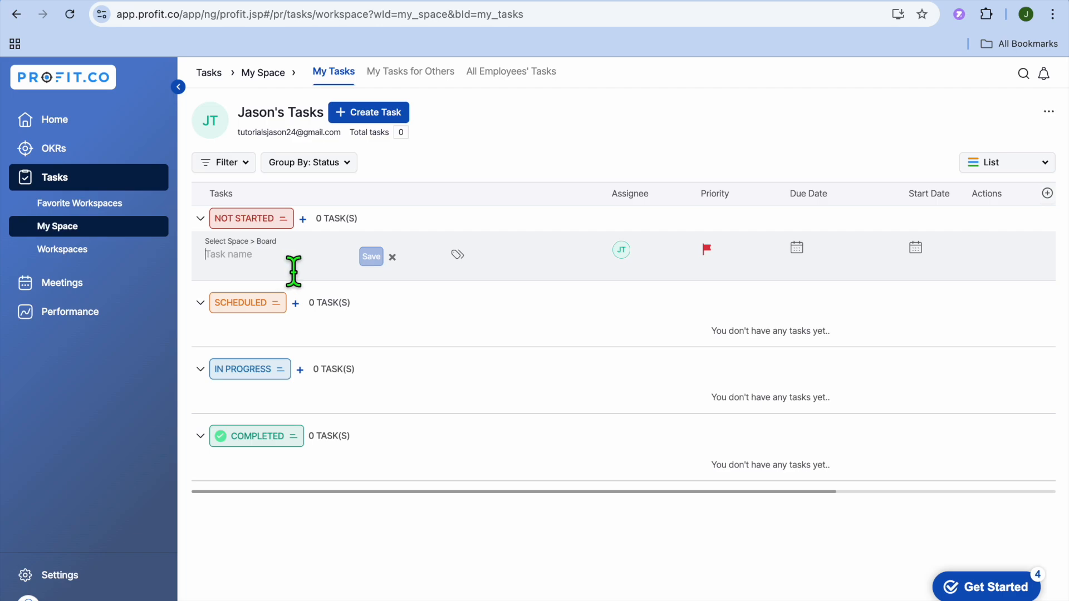
text(test)
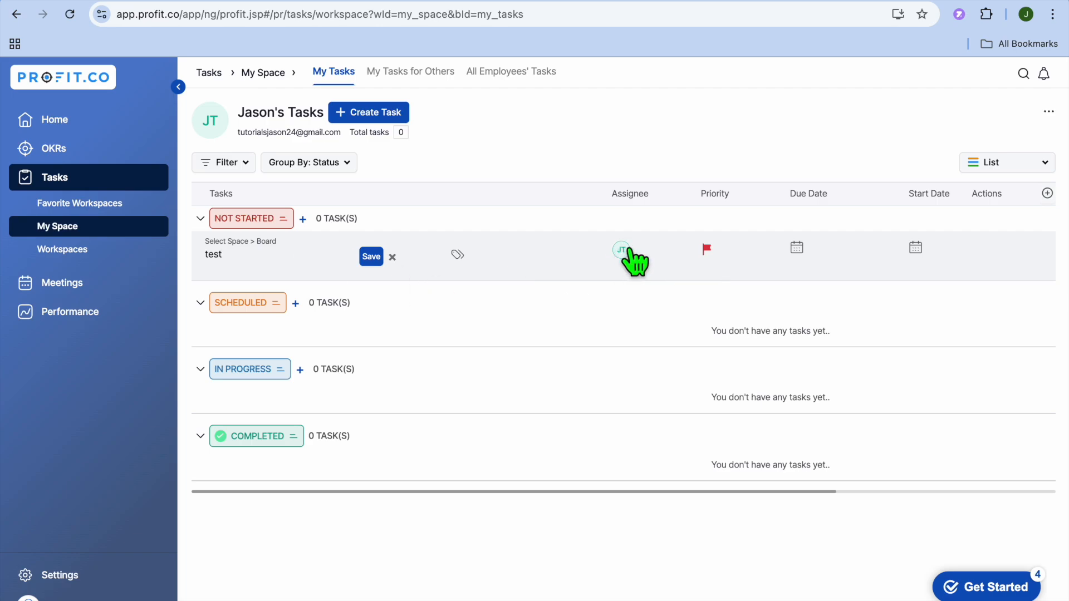
Set the task's due date to Oct 15, 2024 and start date to Oct 14, 2024, and change its priority flag
click(797, 250)
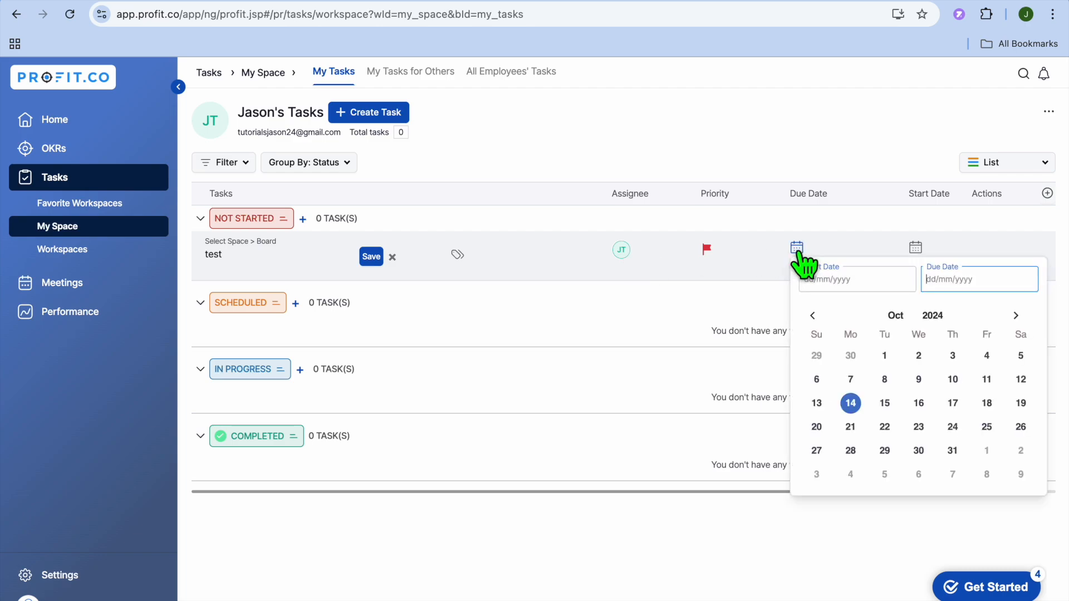
click(890, 405)
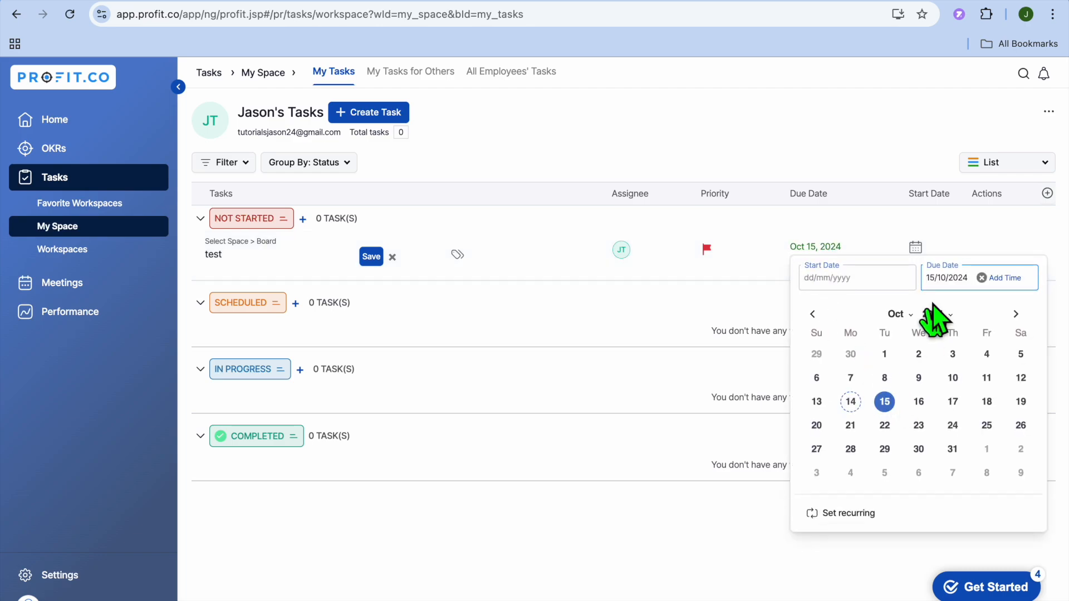
click(925, 248)
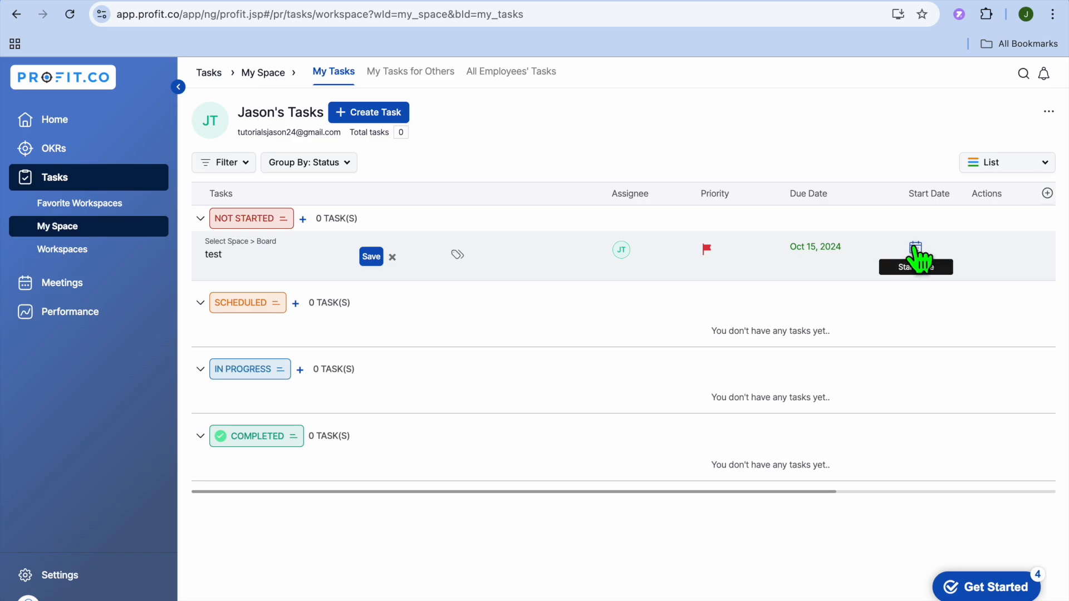
click(918, 250)
click(729, 403)
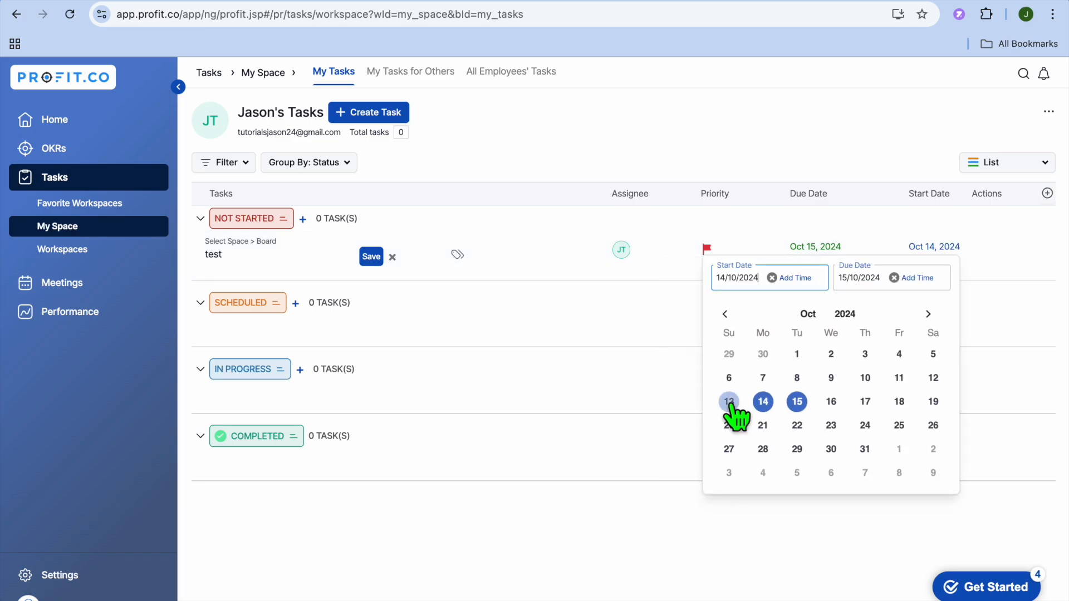
click(576, 316)
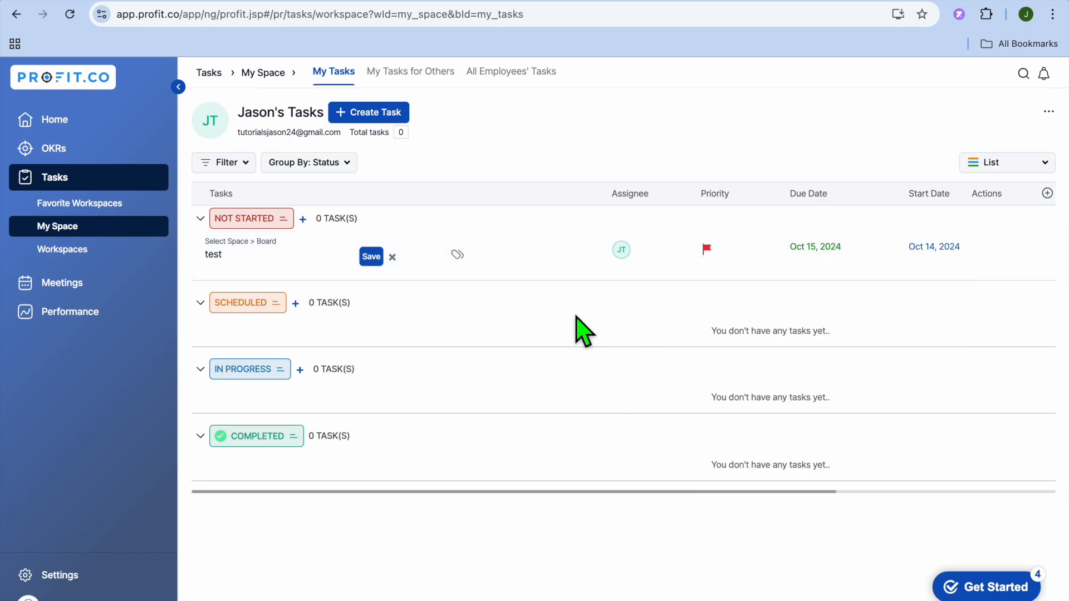
click(707, 249)
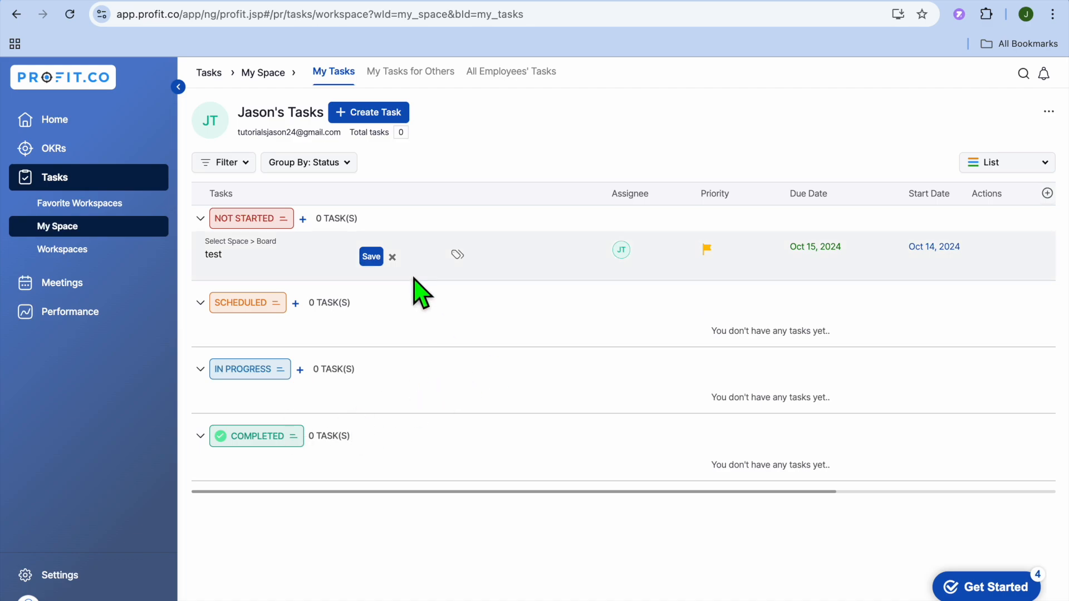
View the My Tasks for Others and All Employees' Tasks lists, then open the Meetings section
click(430, 69)
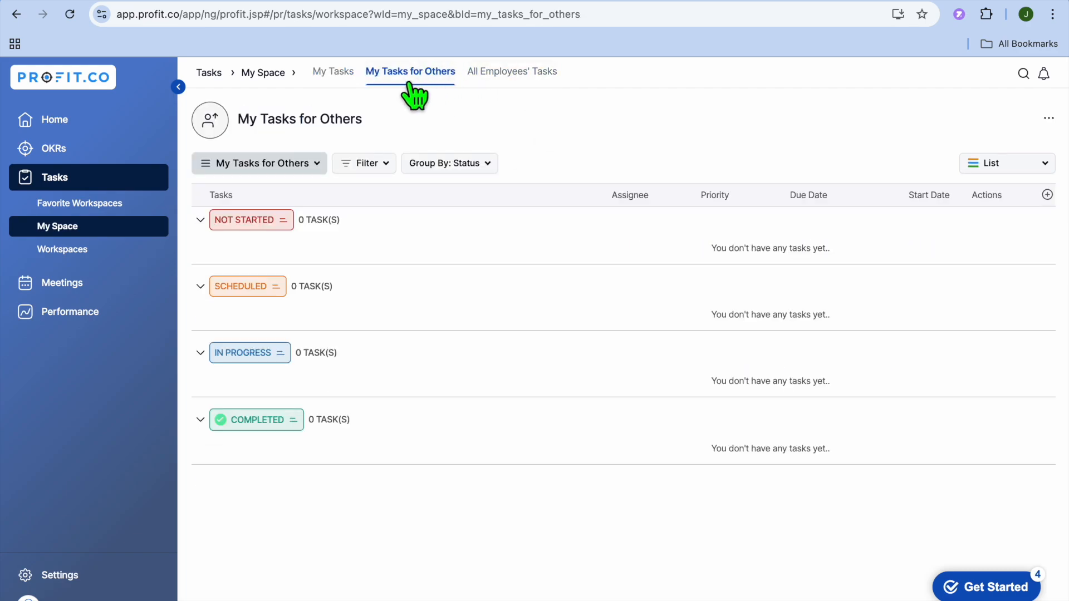
click(514, 72)
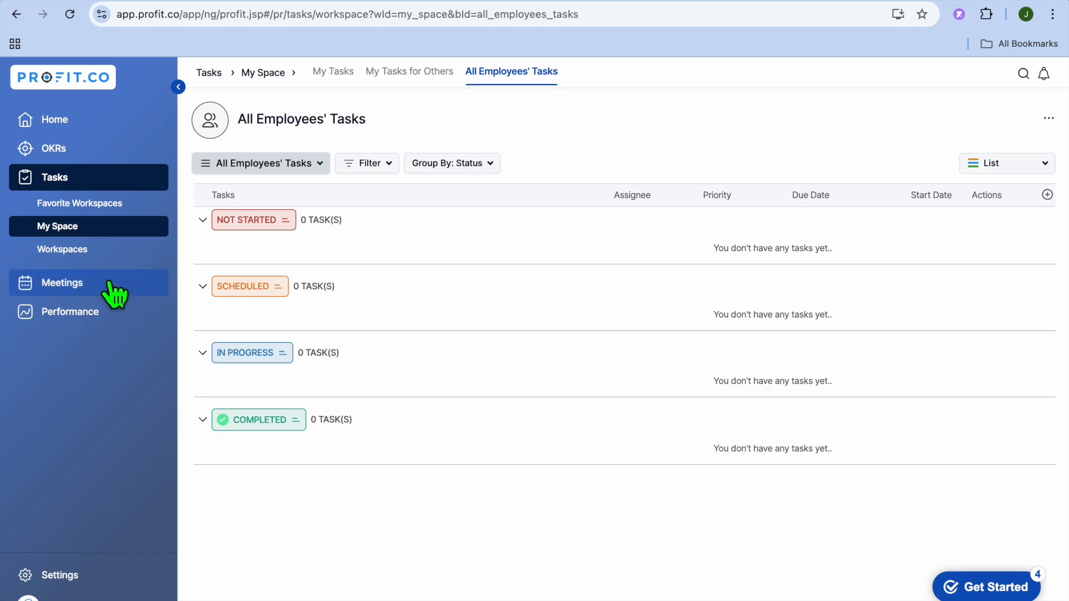
click(75, 285)
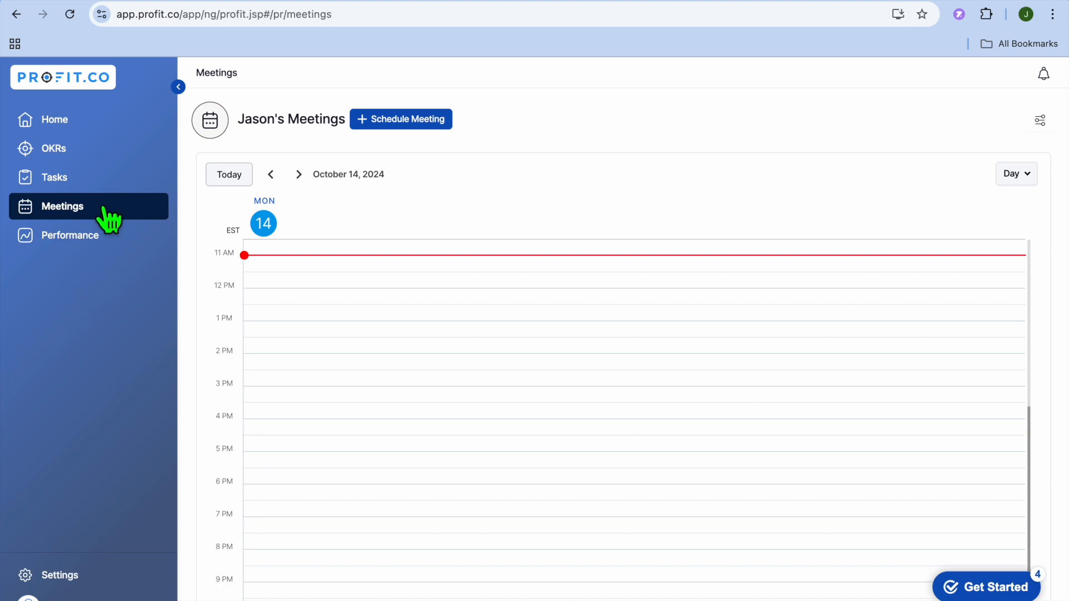
Open the Schedule Meeting dialog, examine its meeting type, departments, participants and title fields, then close it without saving
click(405, 121)
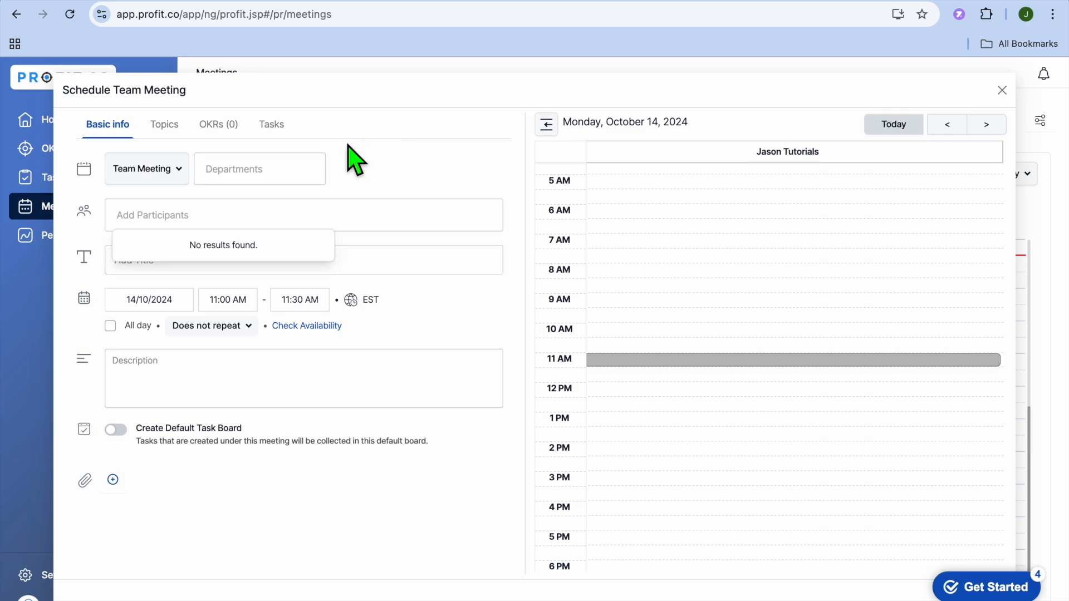
click(177, 170)
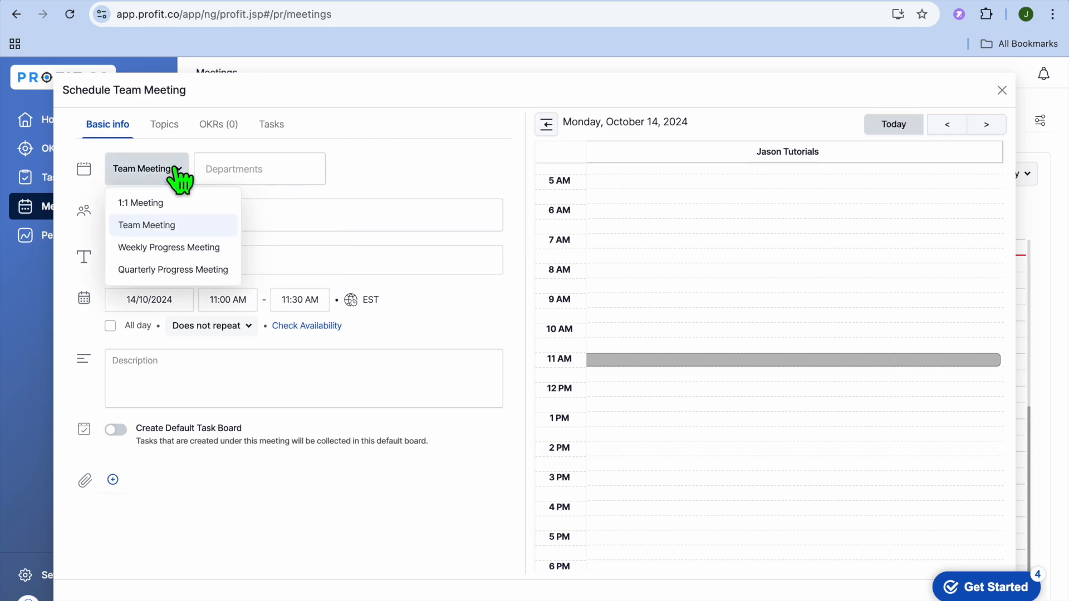
click(177, 171)
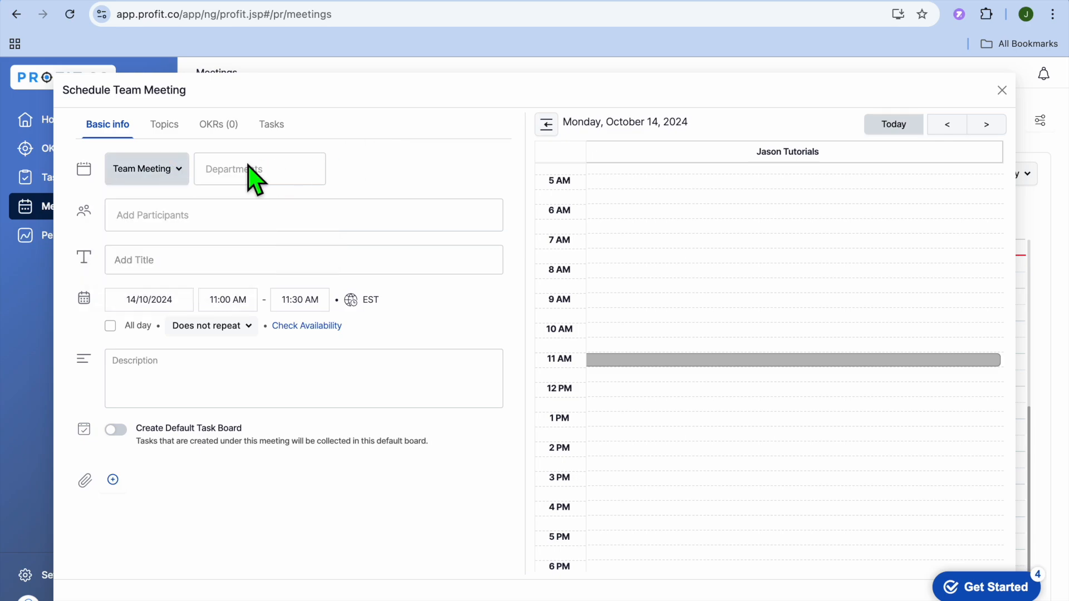
click(301, 177)
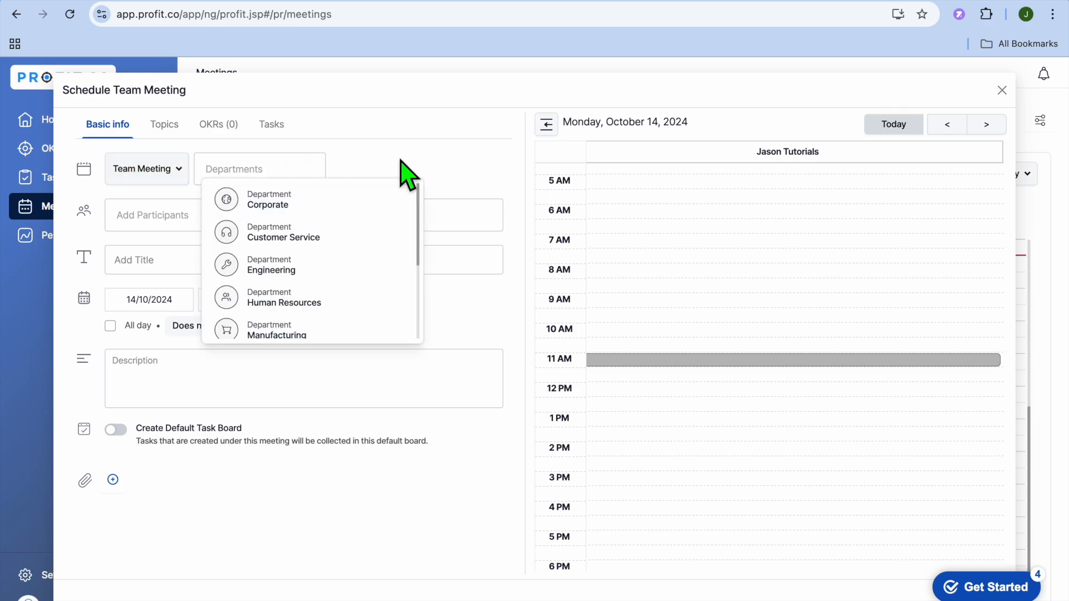
click(436, 163)
click(329, 217)
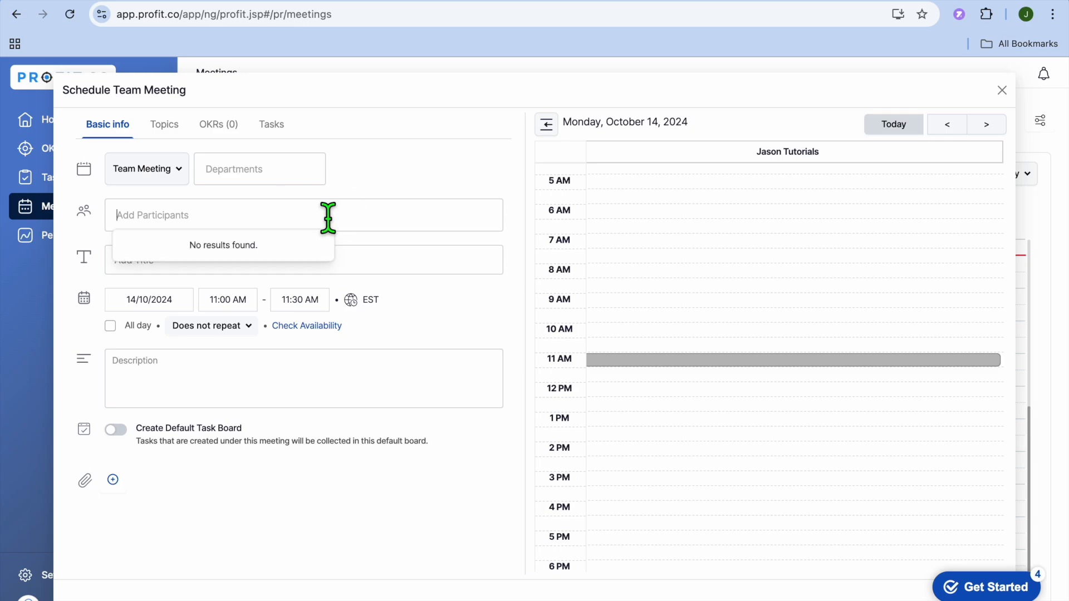
click(432, 260)
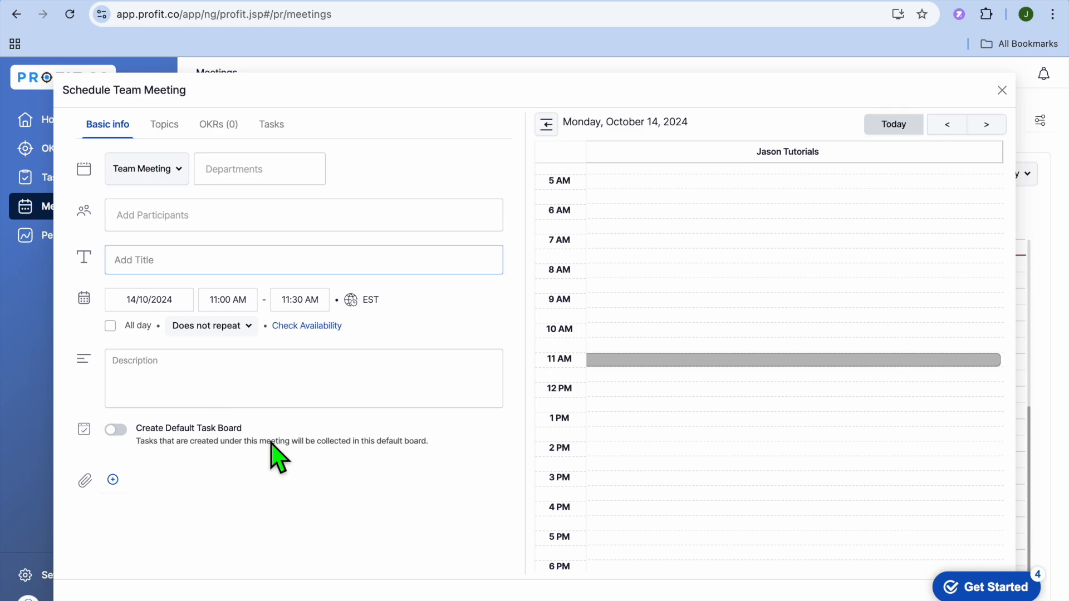
click(1003, 92)
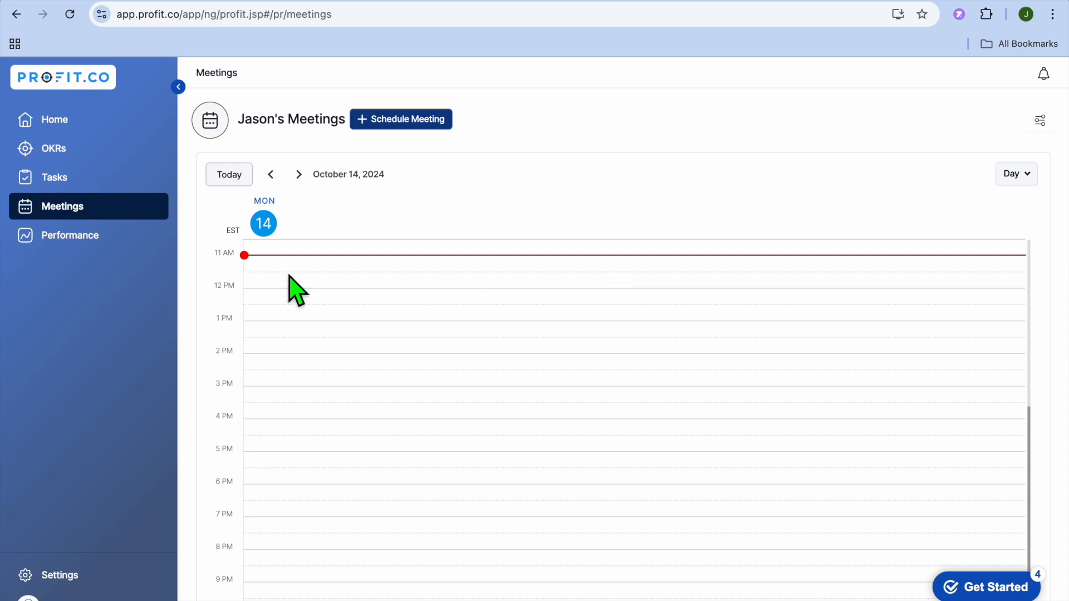
Visit the Performance reviews page and then open the Settings apps page
click(91, 244)
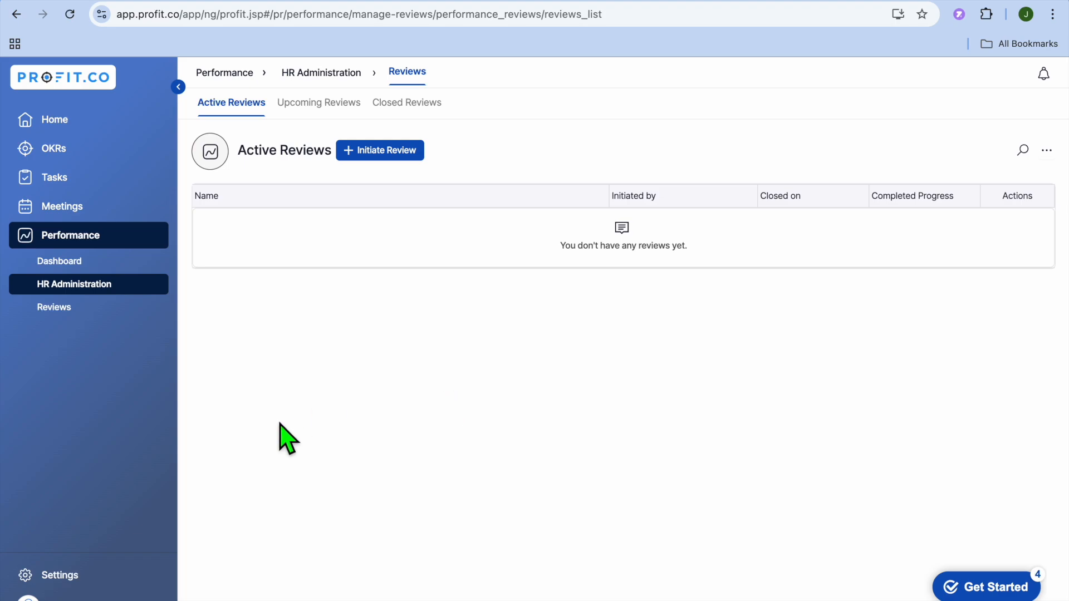
click(66, 577)
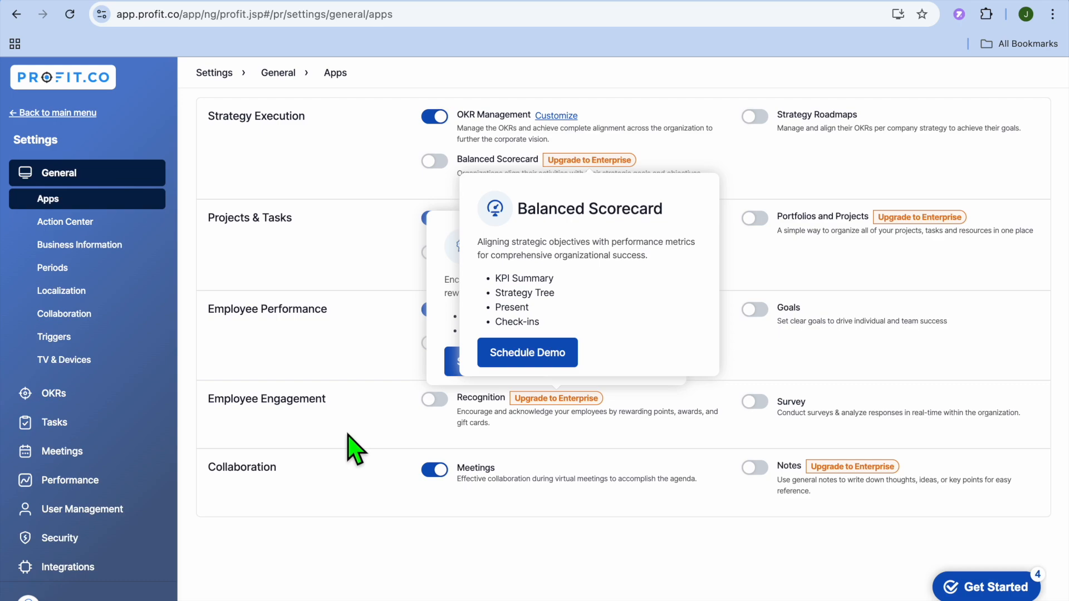
Browse the Security API access page and the Business Level integration connectors in Settings
click(83, 539)
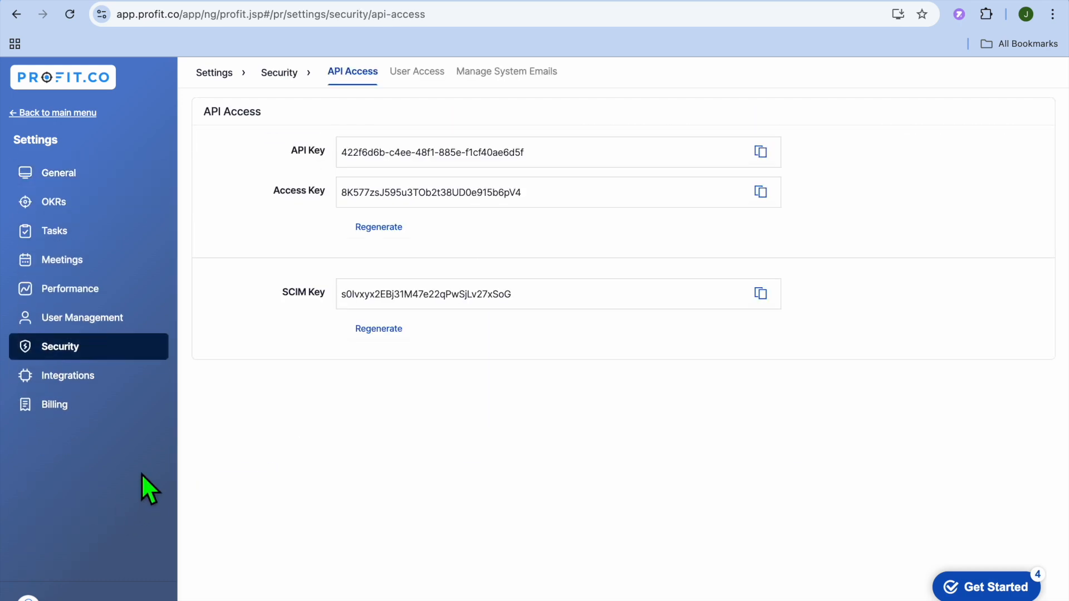
click(103, 377)
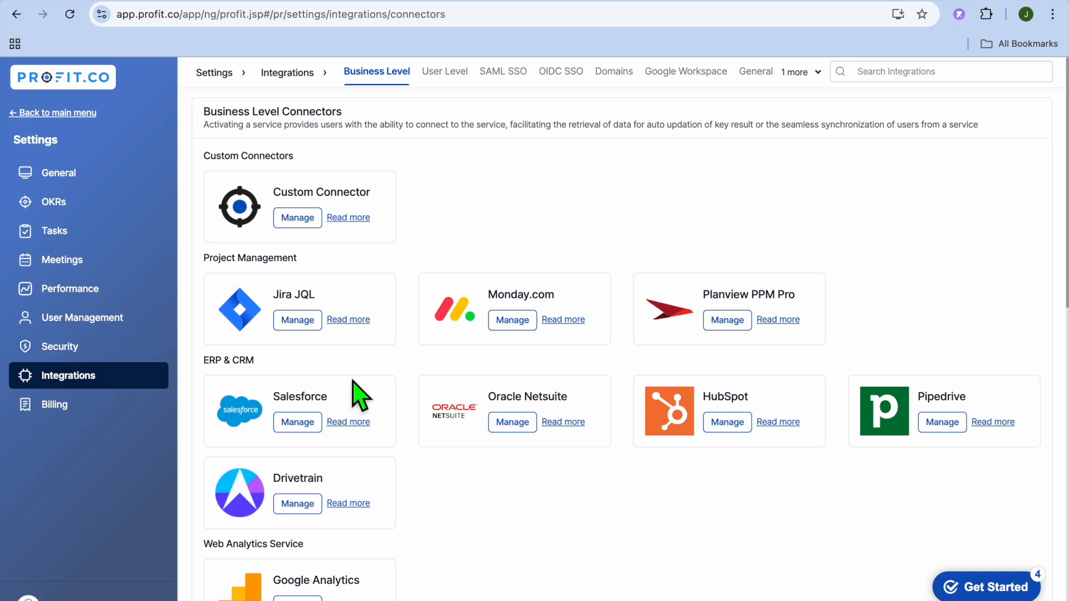
scroll(361, 396, down, 1)
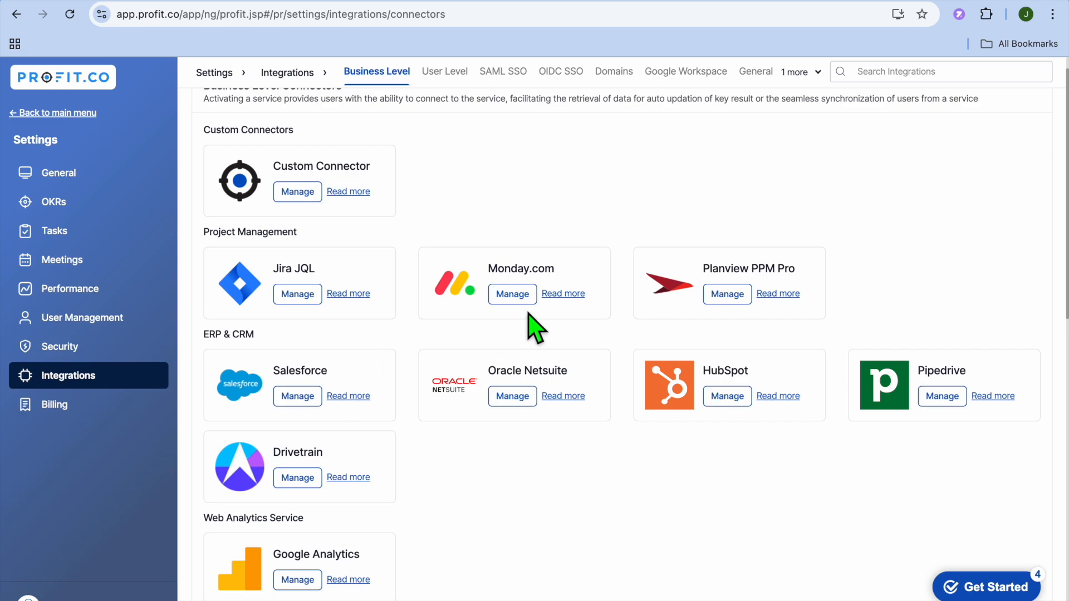
scroll(493, 420, down, 10)
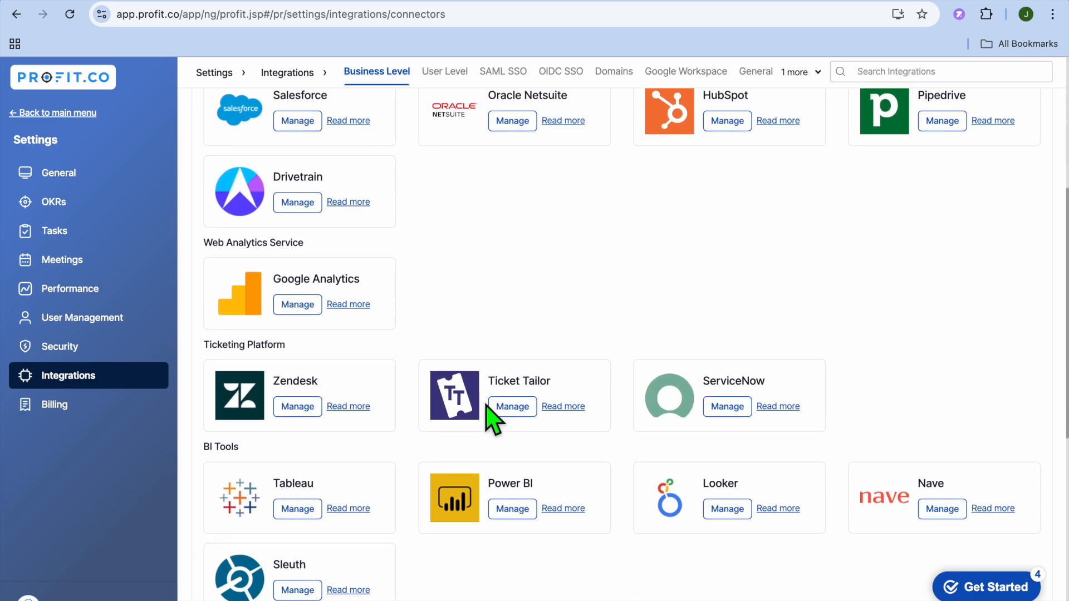
scroll(493, 421, down, 2)
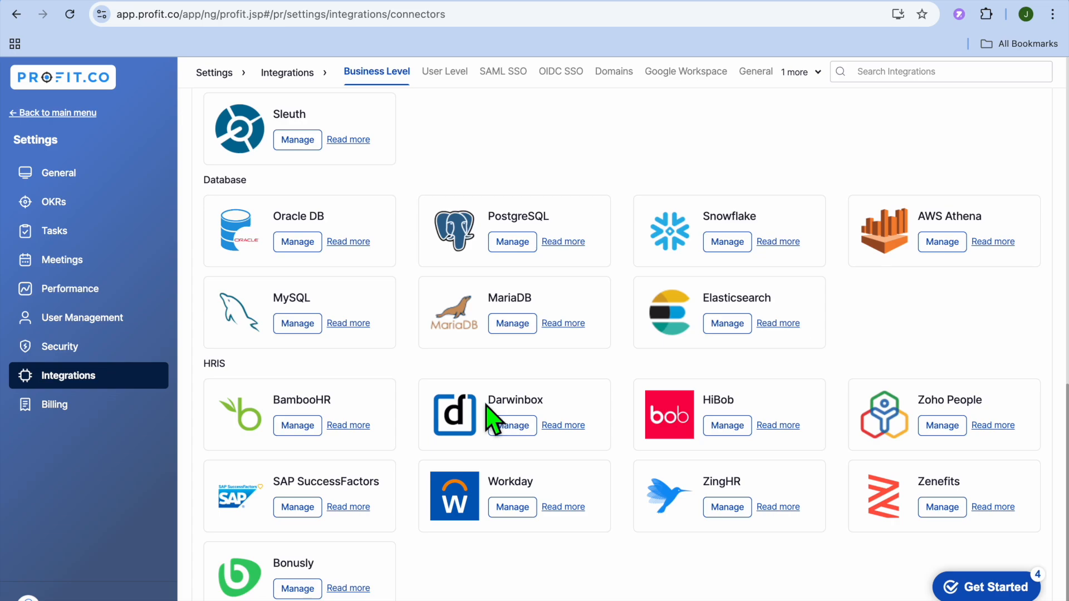
scroll(492, 421, up, 12)
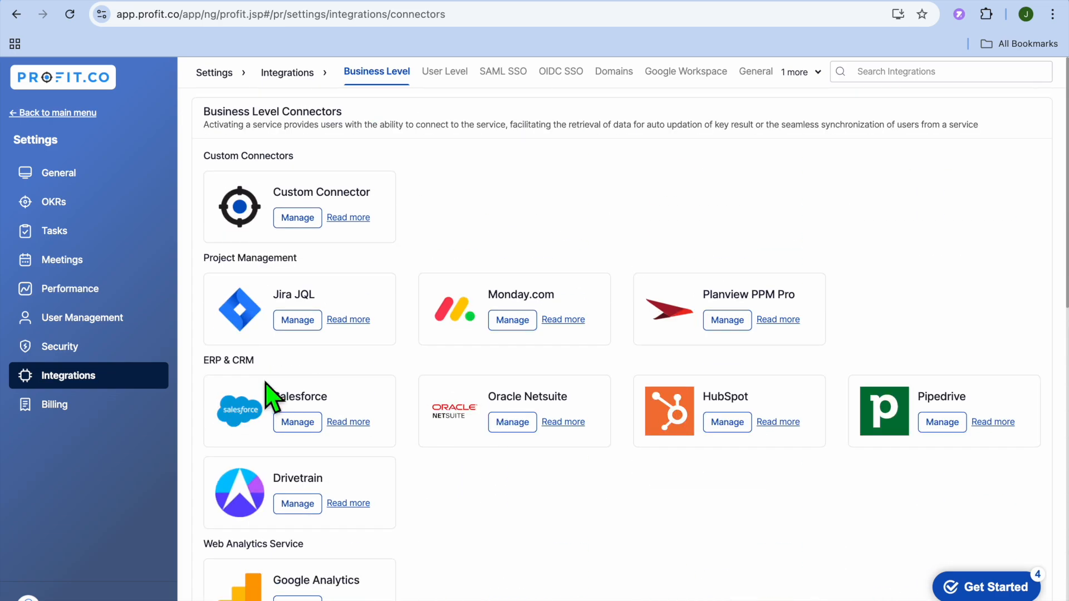
View the active users in User Management, then return to the main menu's Home page
click(118, 319)
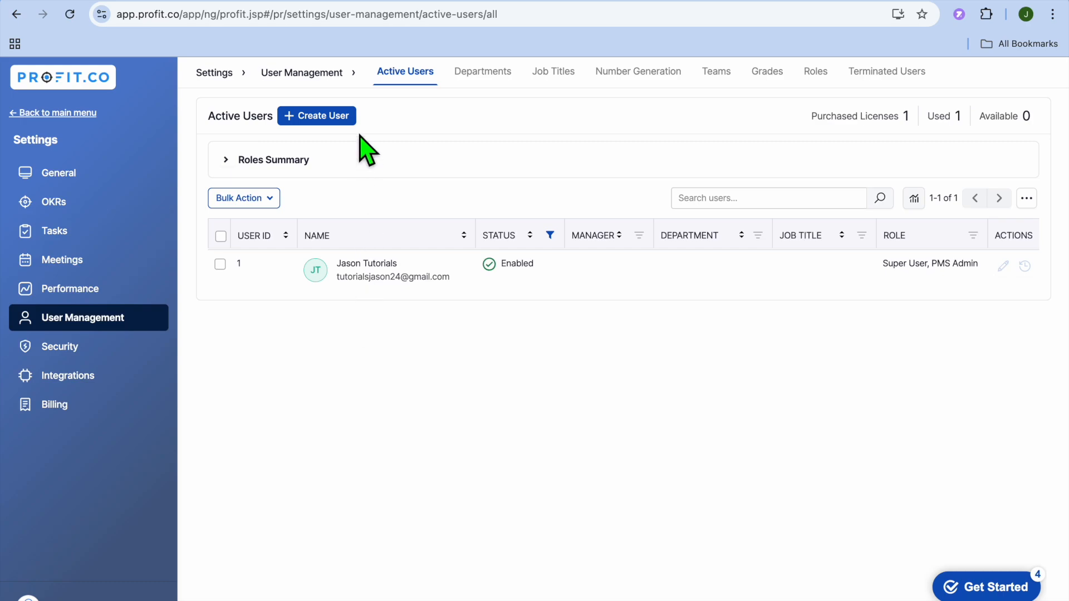
click(66, 114)
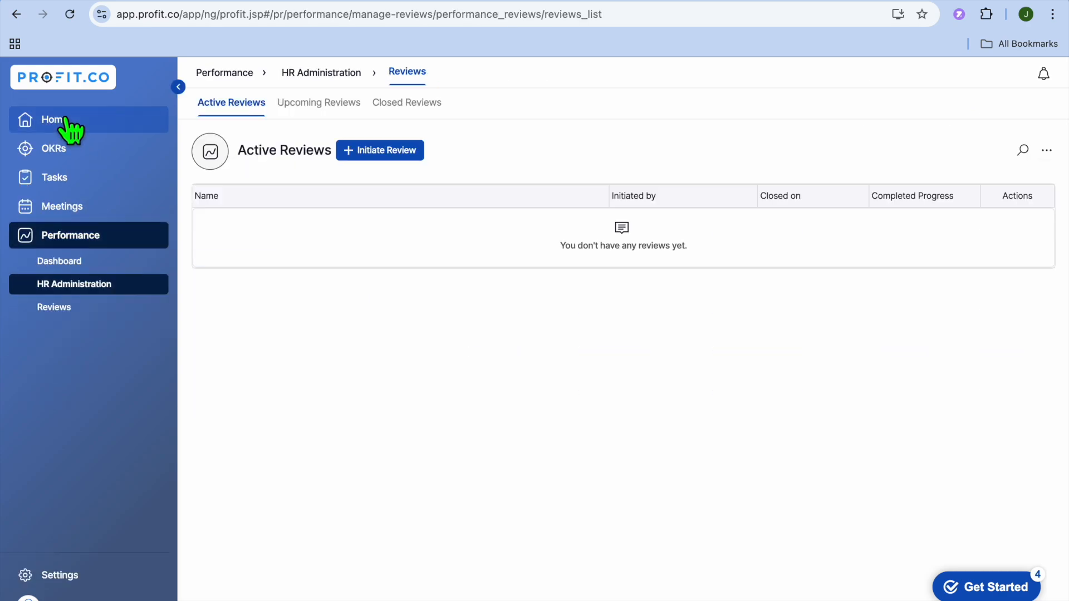
click(64, 119)
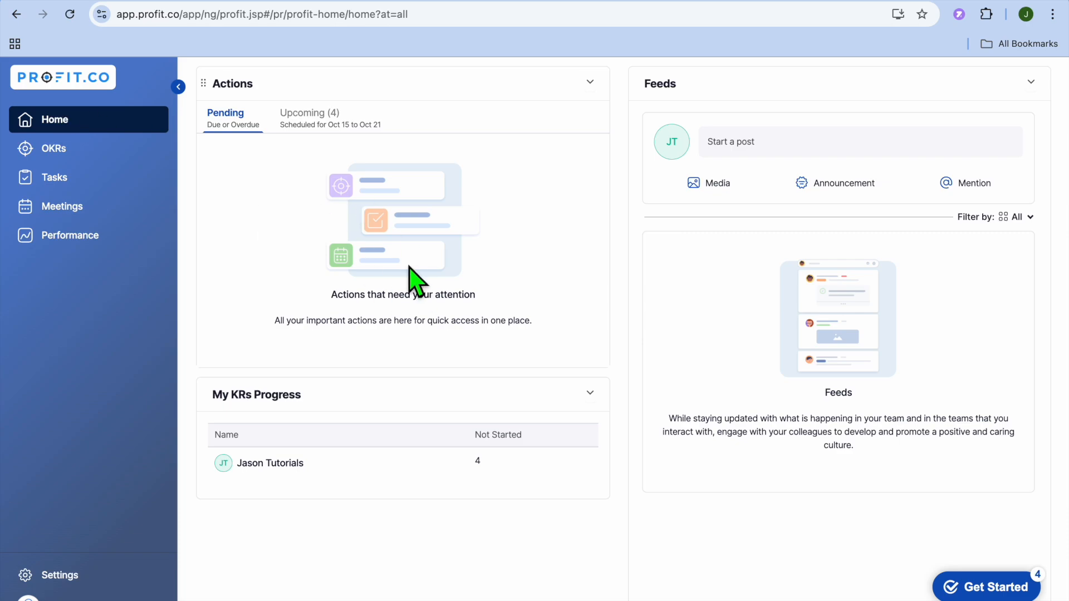
Switch the Home actions between Upcoming and Pending, then open My OKRs
click(324, 117)
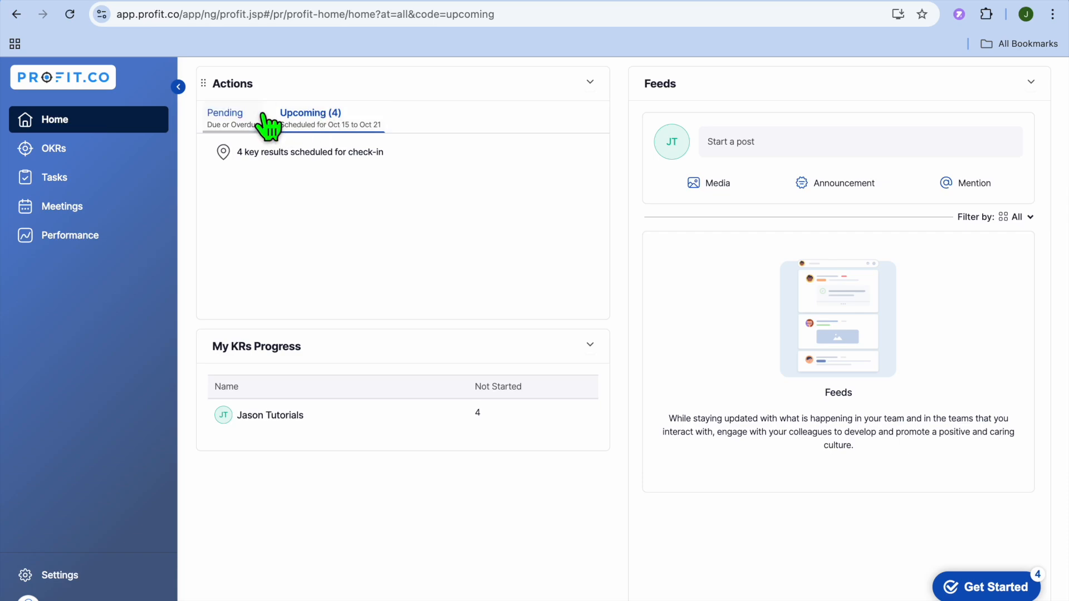
click(233, 119)
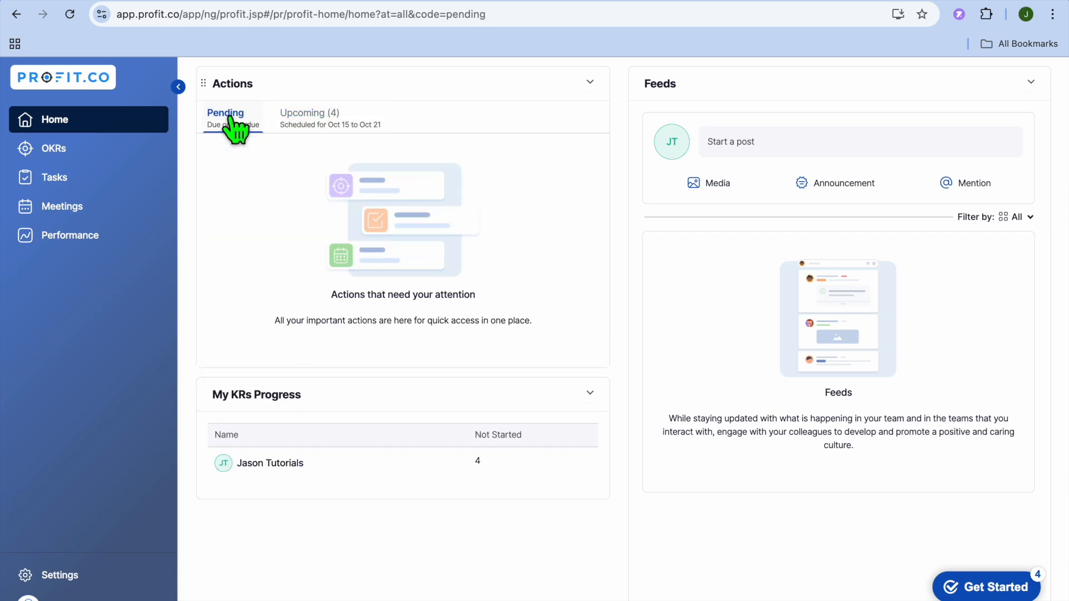
click(98, 168)
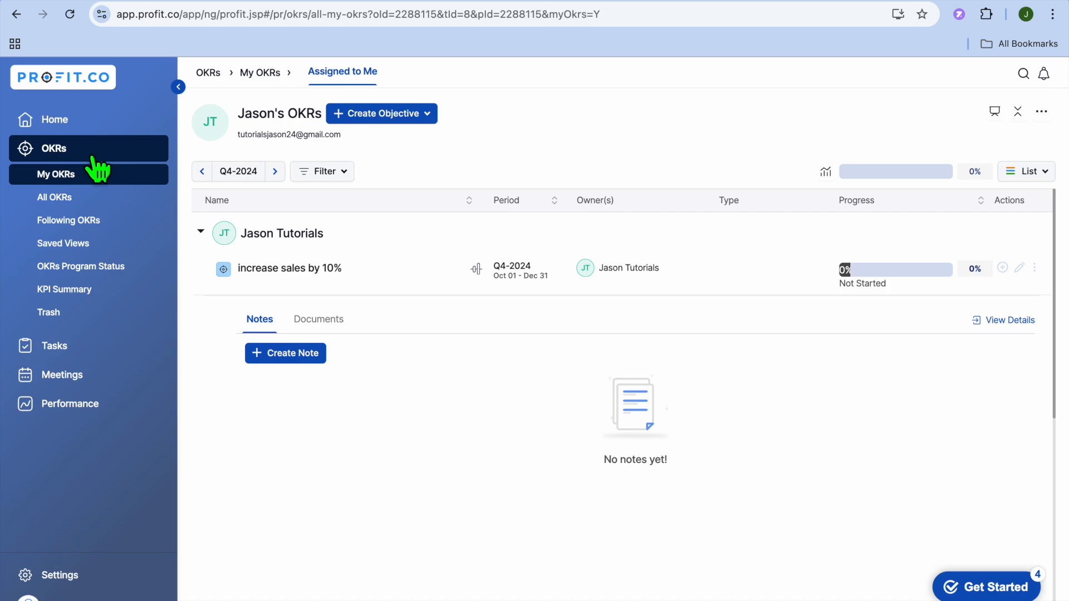